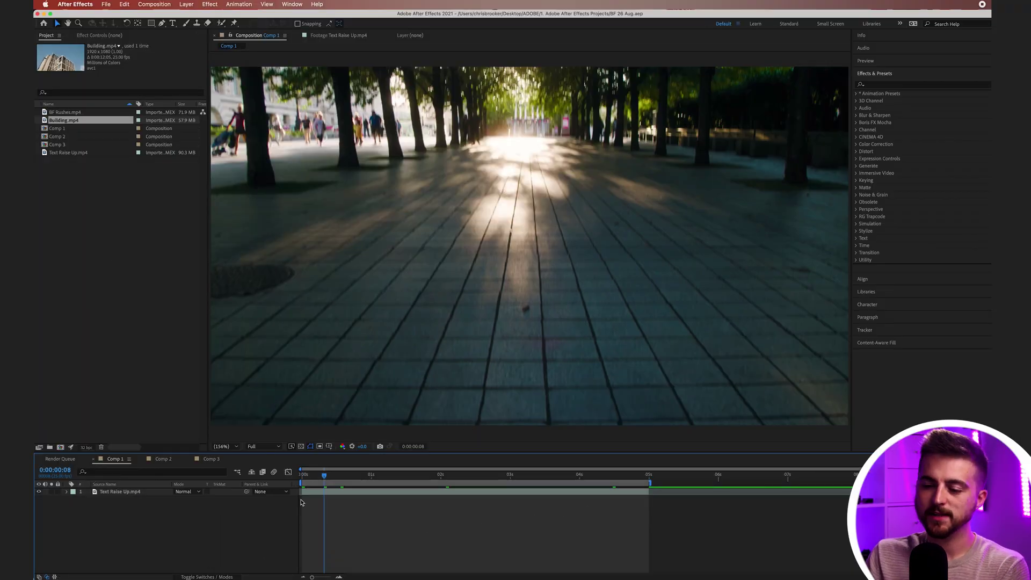
- Play back the Comp 1 footage from the start to examine the upward camera movement
key(Home)
key(space)
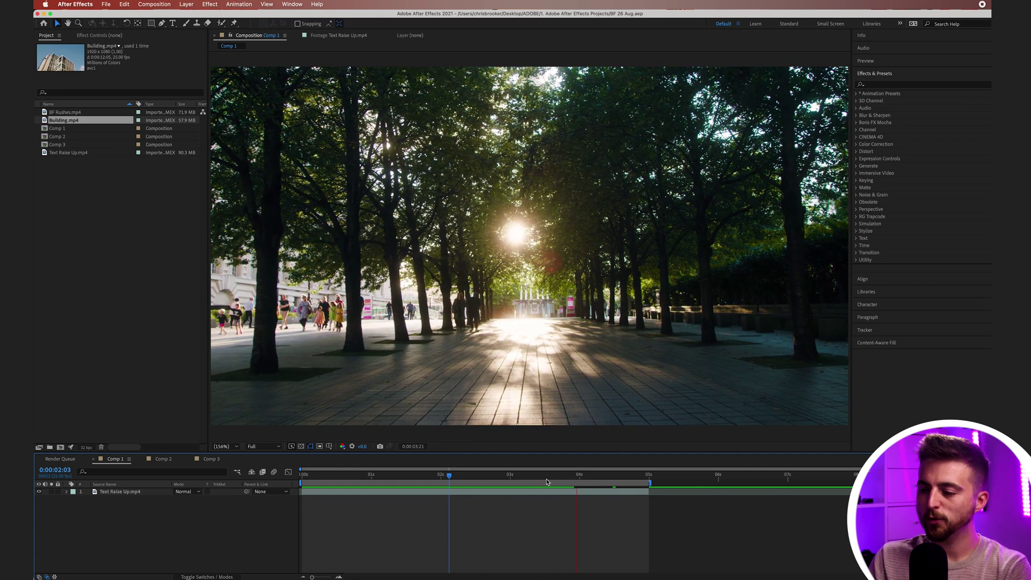
key(space)
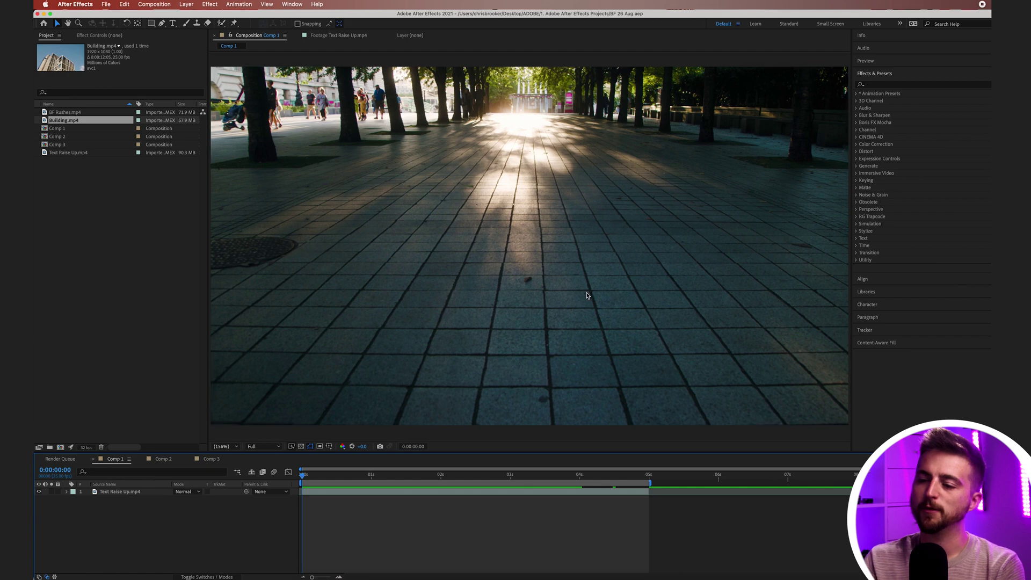
key(space)
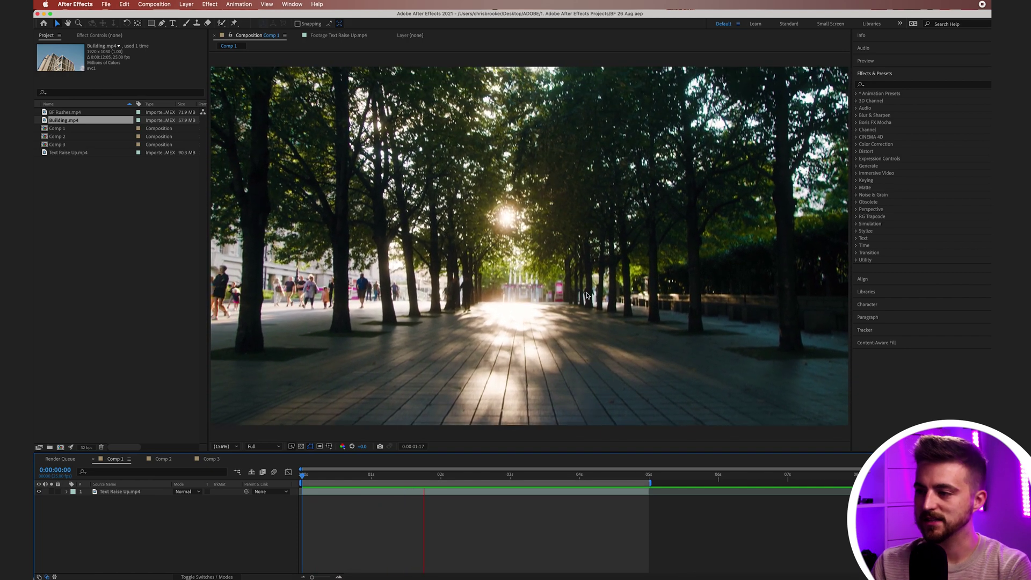
key(space)
key(/)
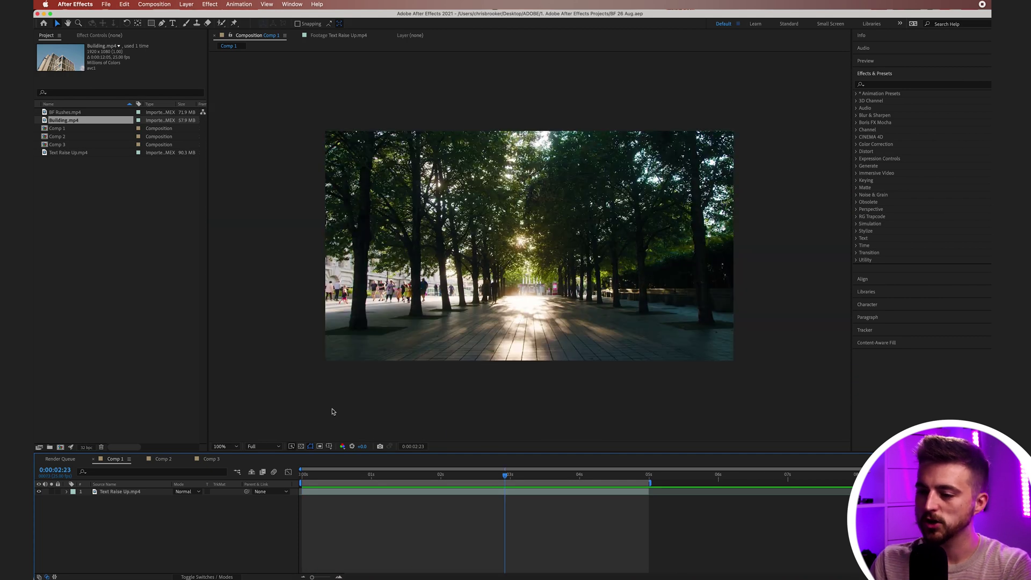
click(225, 446)
click(234, 304)
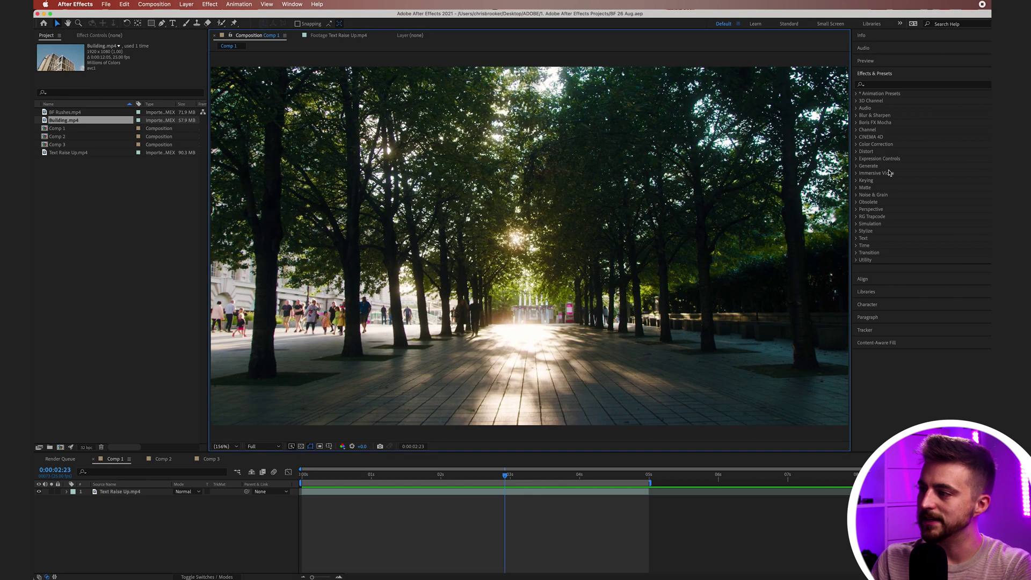
- Find the 3D Camera Tracker effect and apply it to the Text Raise Up.mp4 footage to analyze the shot
click(906, 85)
text(3d camer)
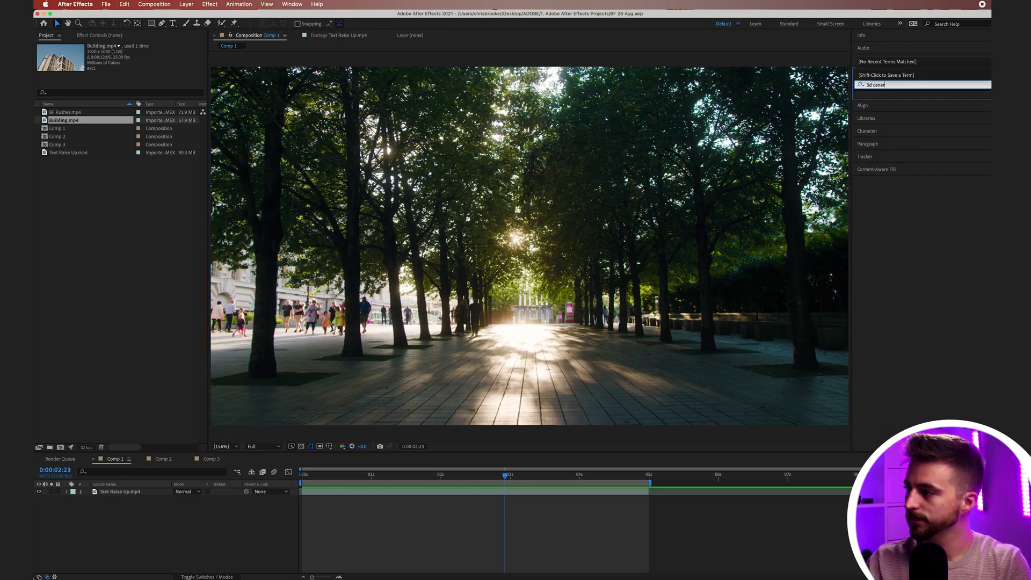
key(BackSpace)
key(BackSpace)
key(BackSpace)
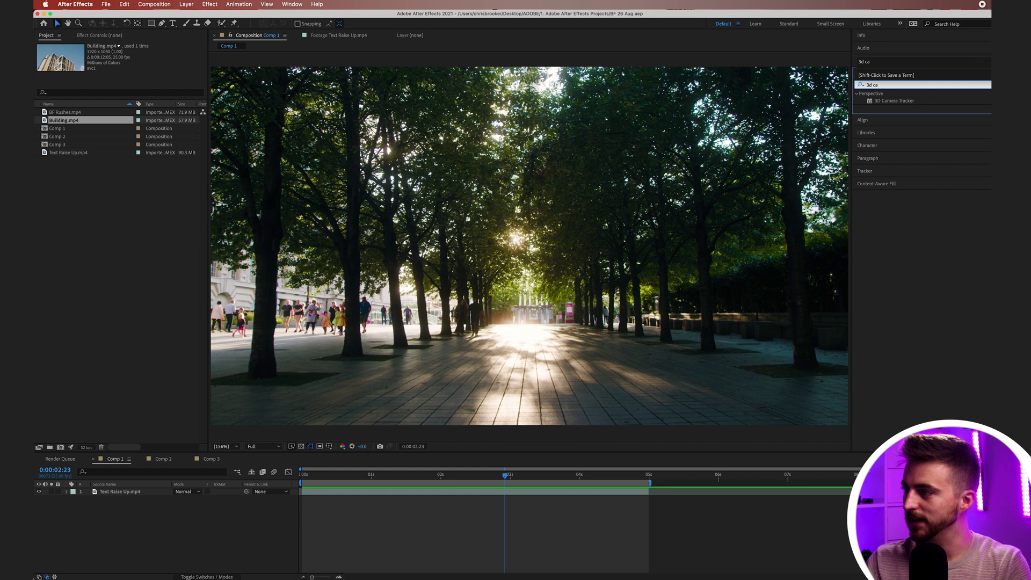
text(mer)
drag(907, 106, 538, 157)
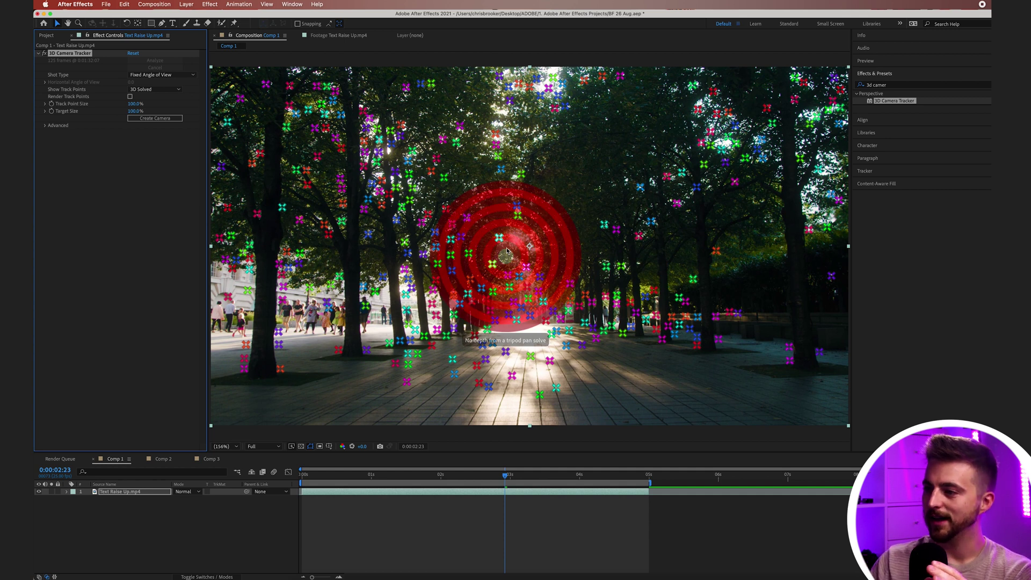
- At frame 0:00:00:13, pick three track points on the foreground paving and create a null and camera from them
click(458, 491)
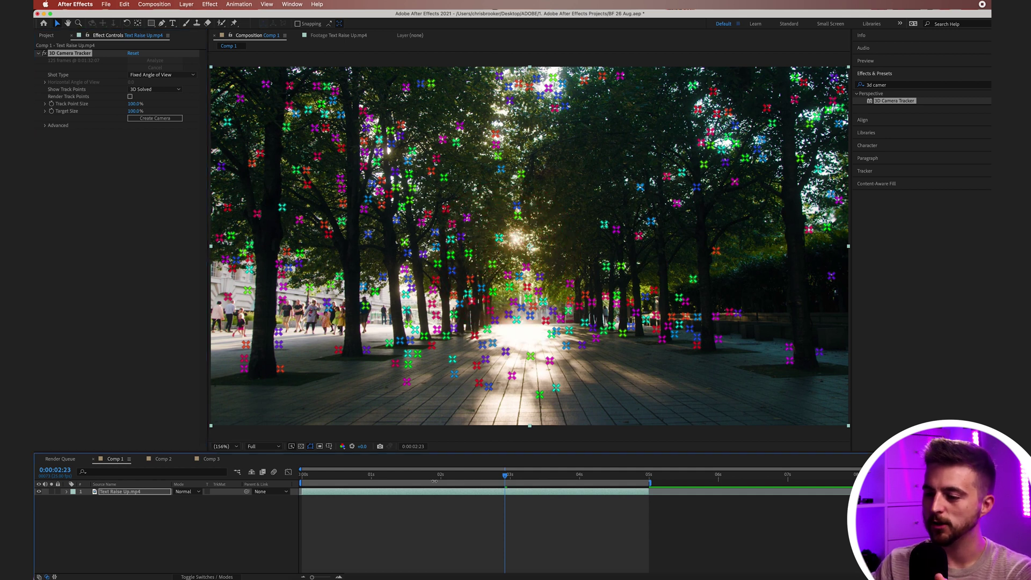
drag(473, 477, 336, 482)
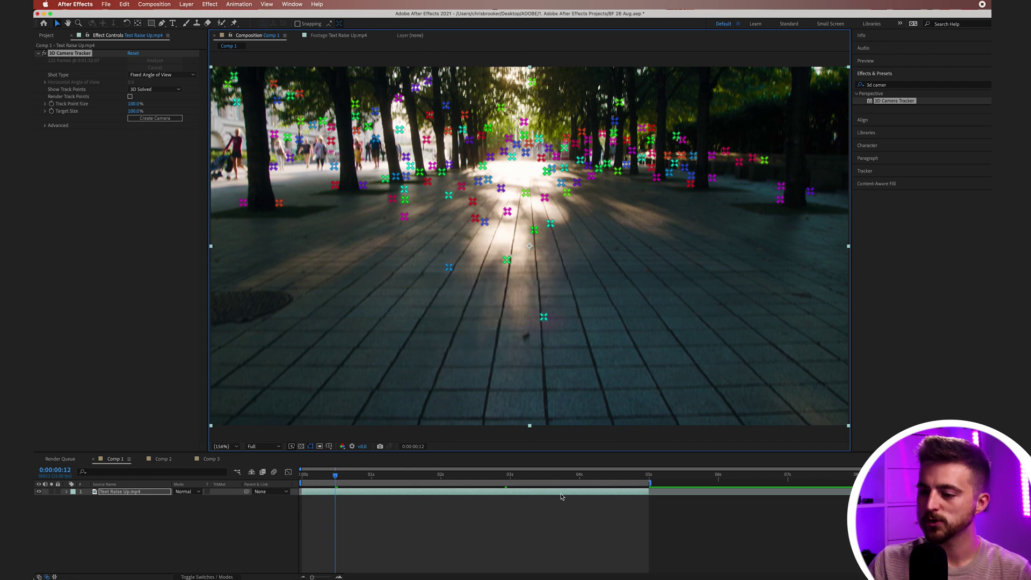
click(344, 475)
mouse_move(345, 476)
mouse_down()
mouse_move(511, 475)
mouse_move(361, 480)
mouse_up()
mouse_move(504, 320)
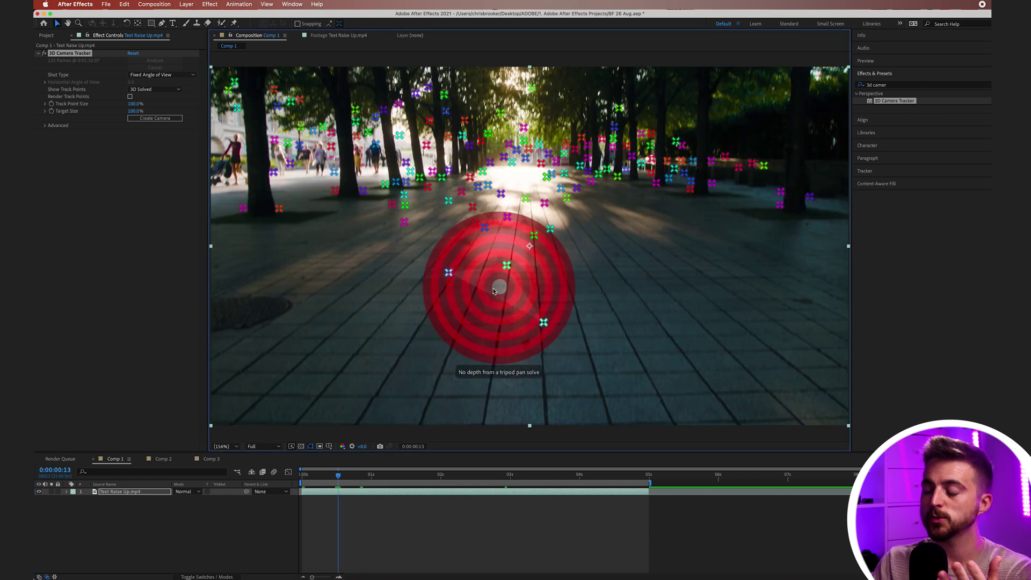
click(498, 287)
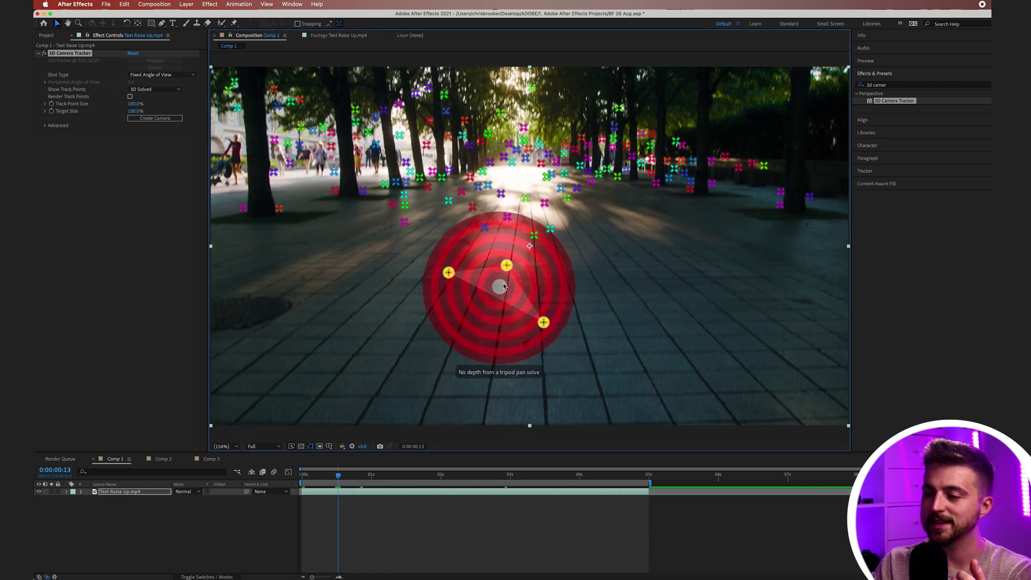
right_click(501, 287)
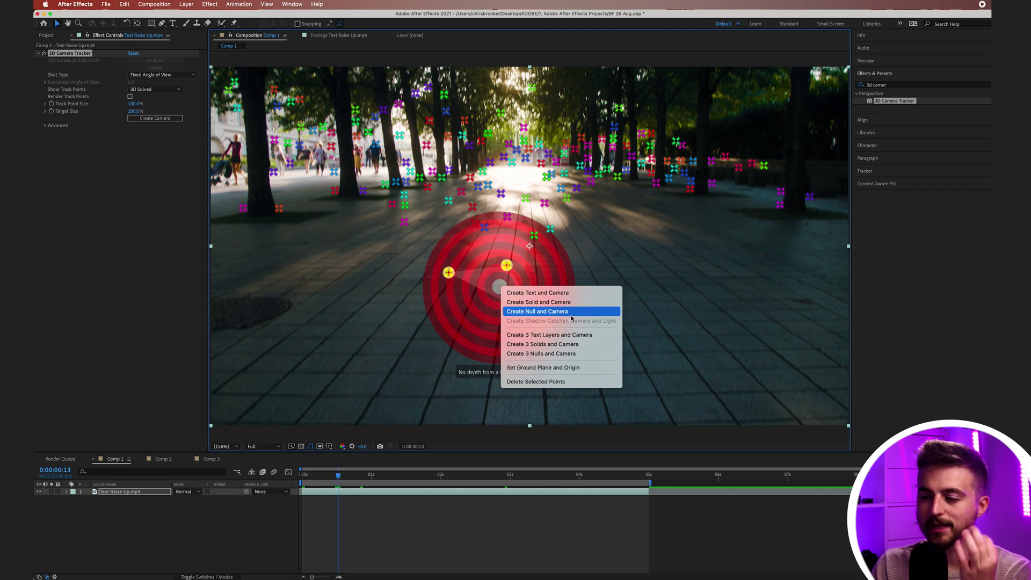
click(562, 312)
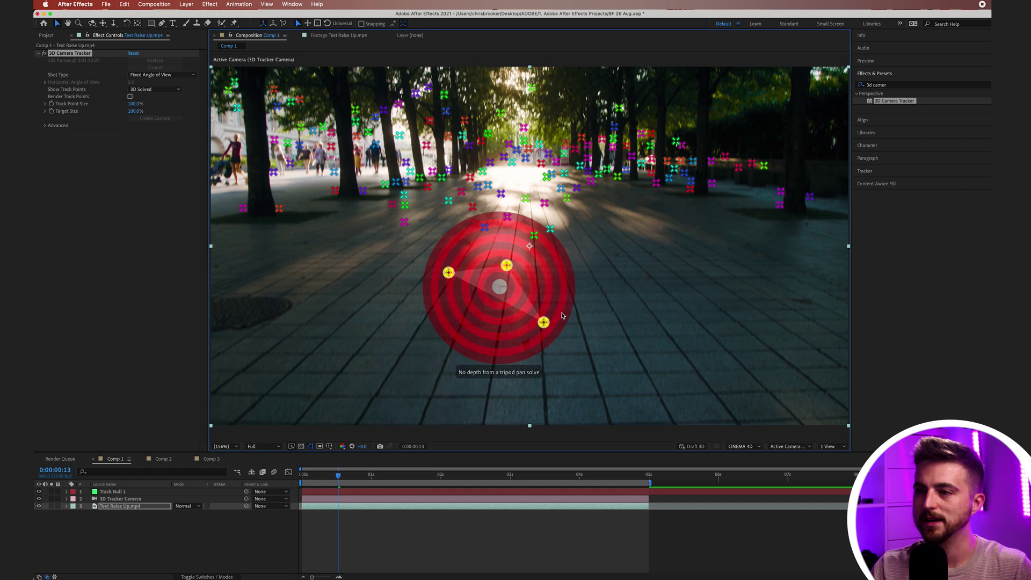
- Show the layer switches in the timeline in place of the blending modes
click(322, 532)
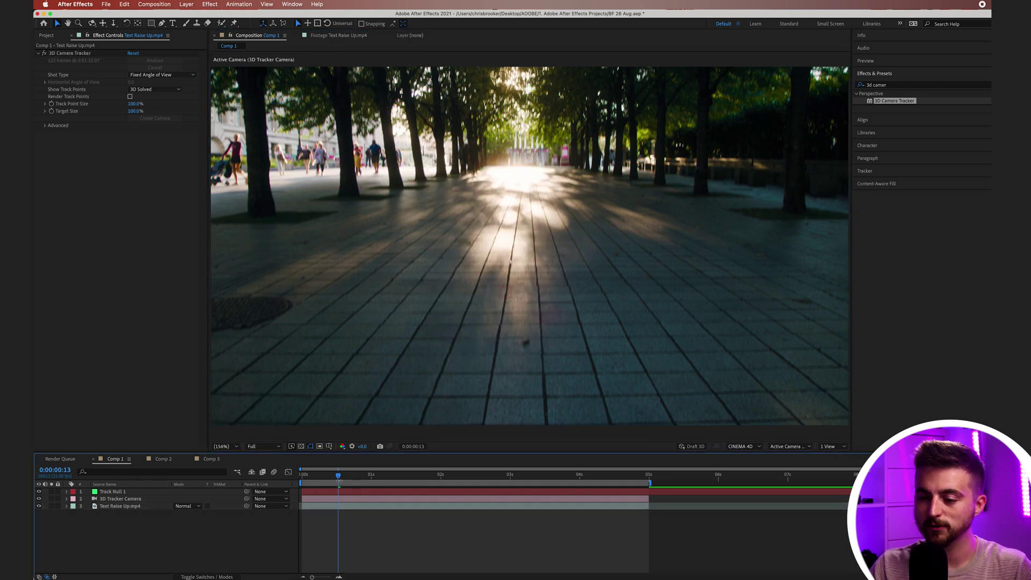
click(116, 492)
click(116, 499)
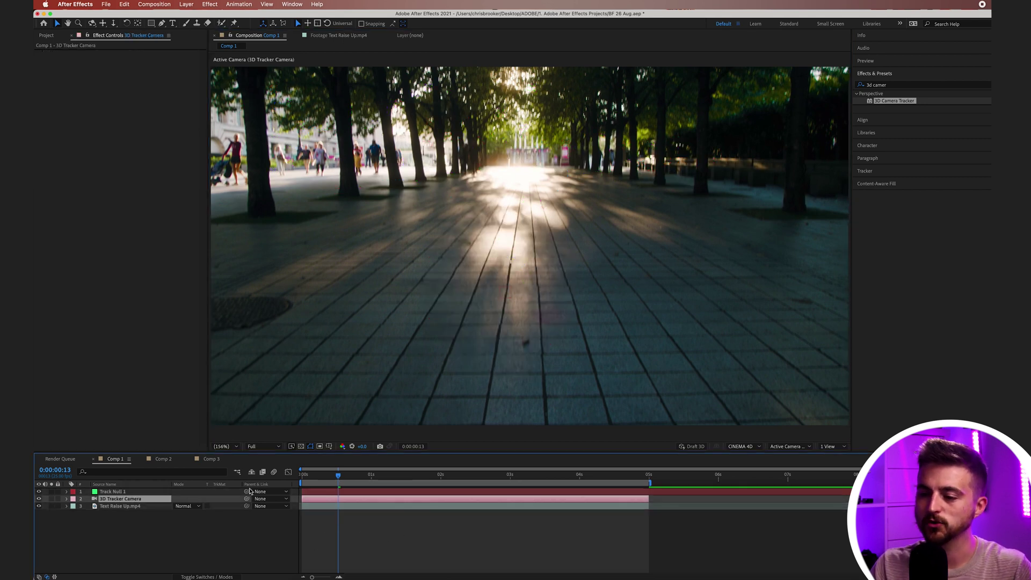
click(239, 576)
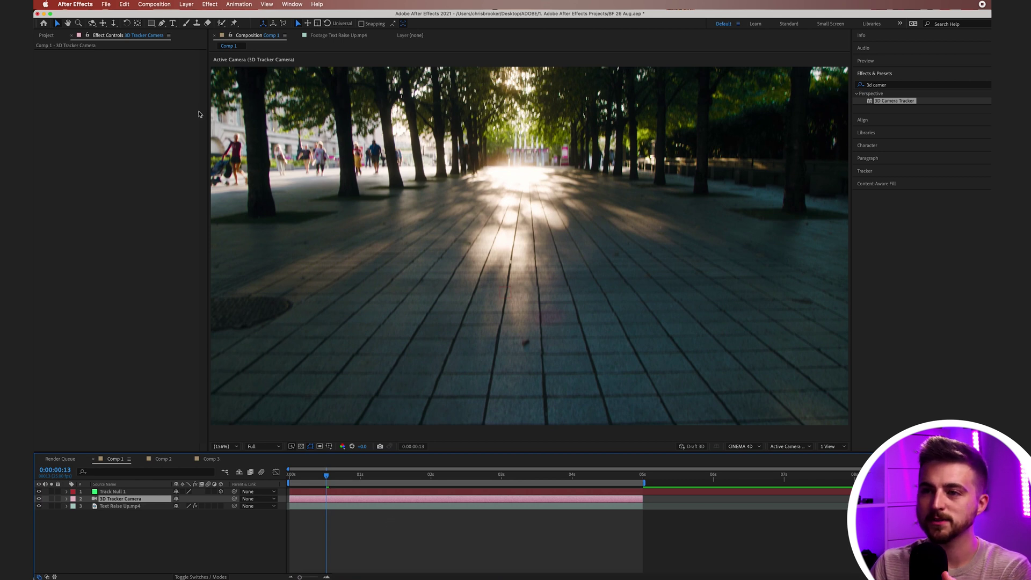
- Create a text layer reading BROOKER over the footage with the Horizontal Type tool
click(174, 25)
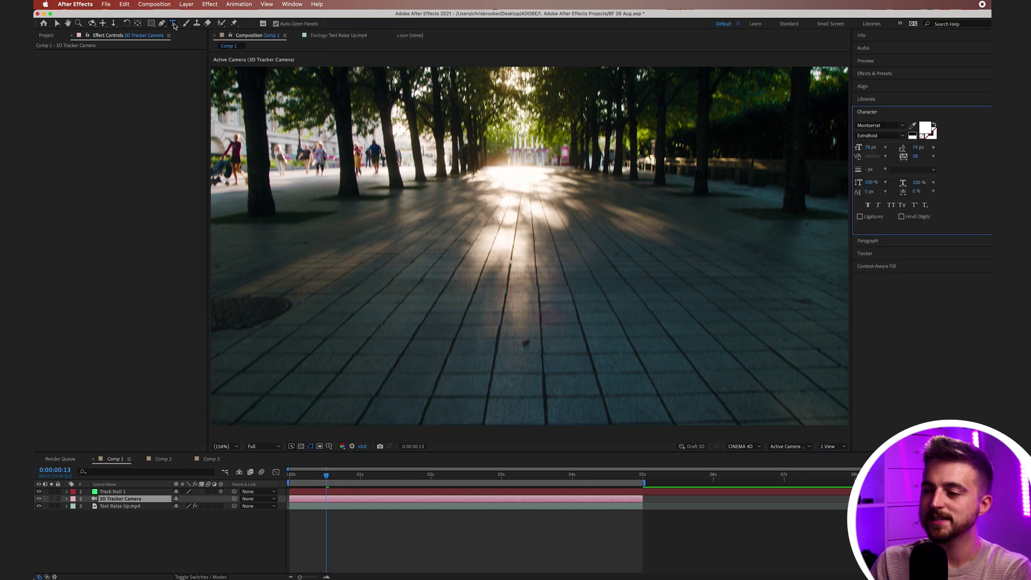
click(442, 232)
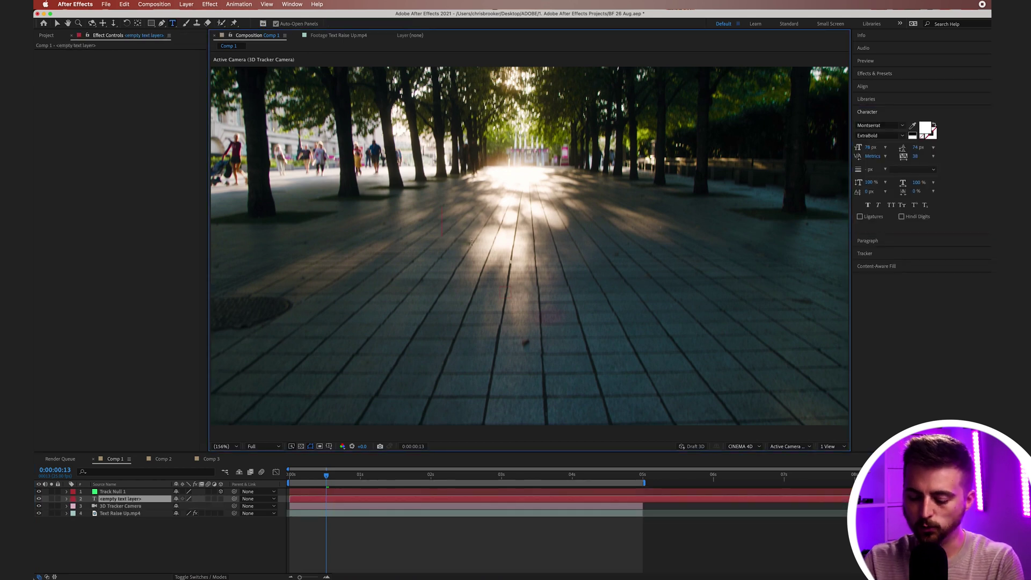
text(BROOKERFILMA)
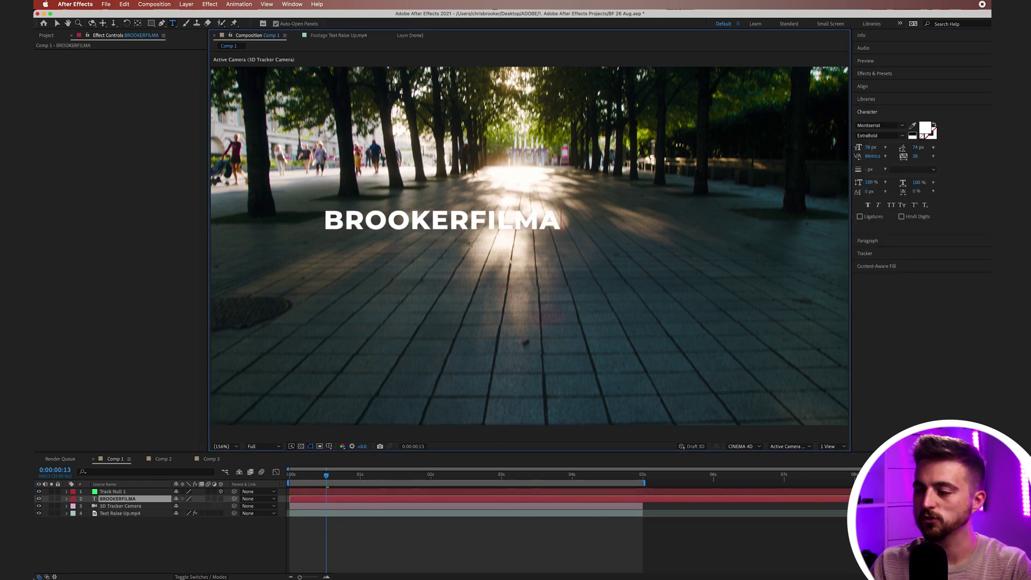
key(BackSpace)
key(BackSpace)
key(BackSpace)
key(BackSpace)
key(BackSpace)
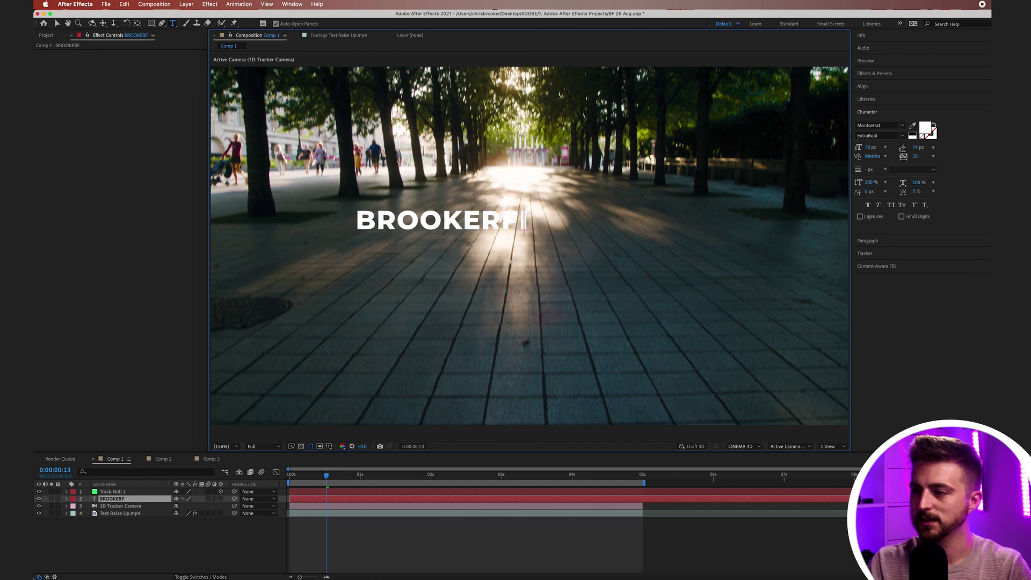
- Format the whole BROOKER text in Montserrat ExtraBold at 143 px, with 100 px leading and -62 tracking
key(super+a)
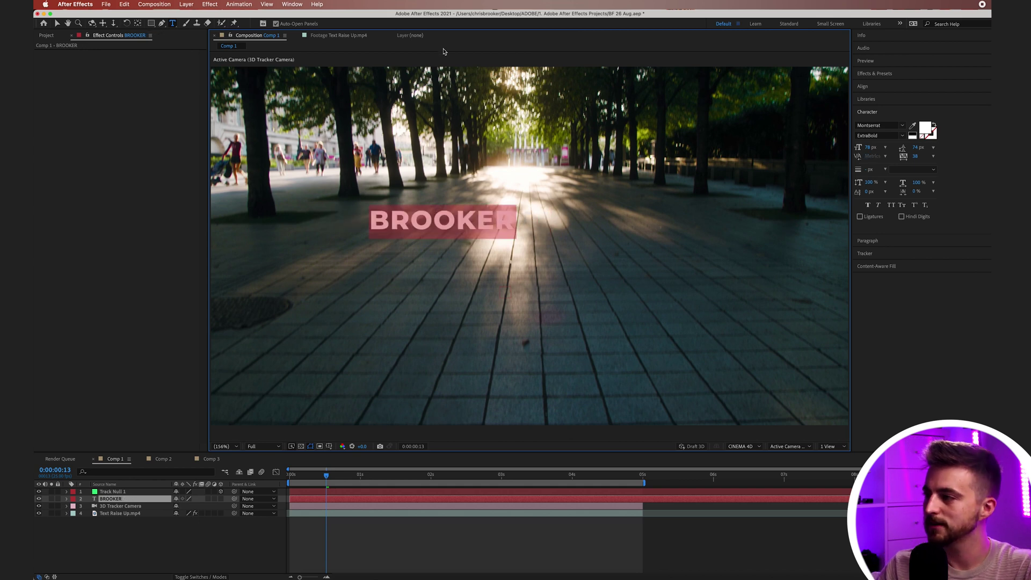
click(882, 113)
click(869, 112)
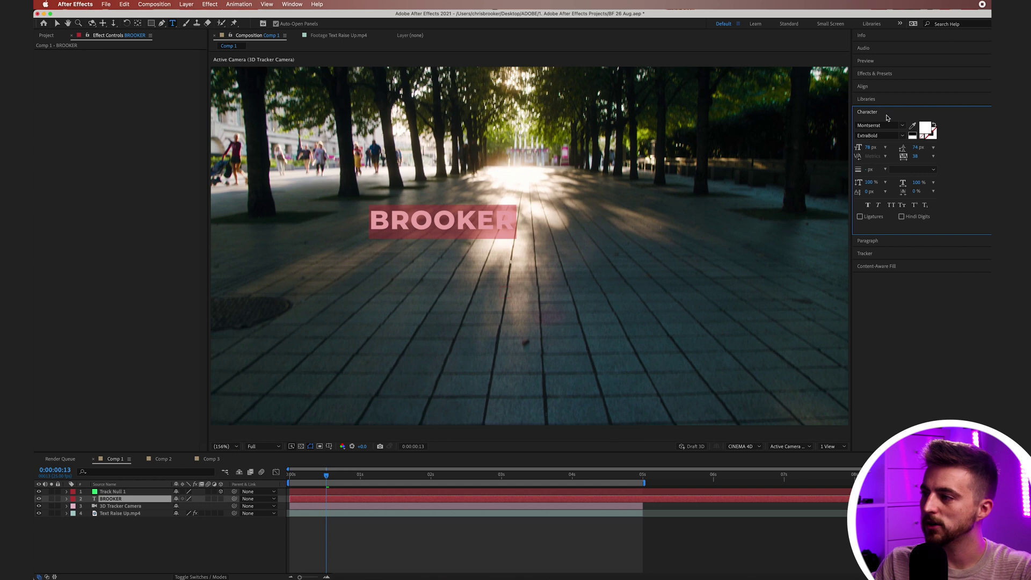
click(302, 3)
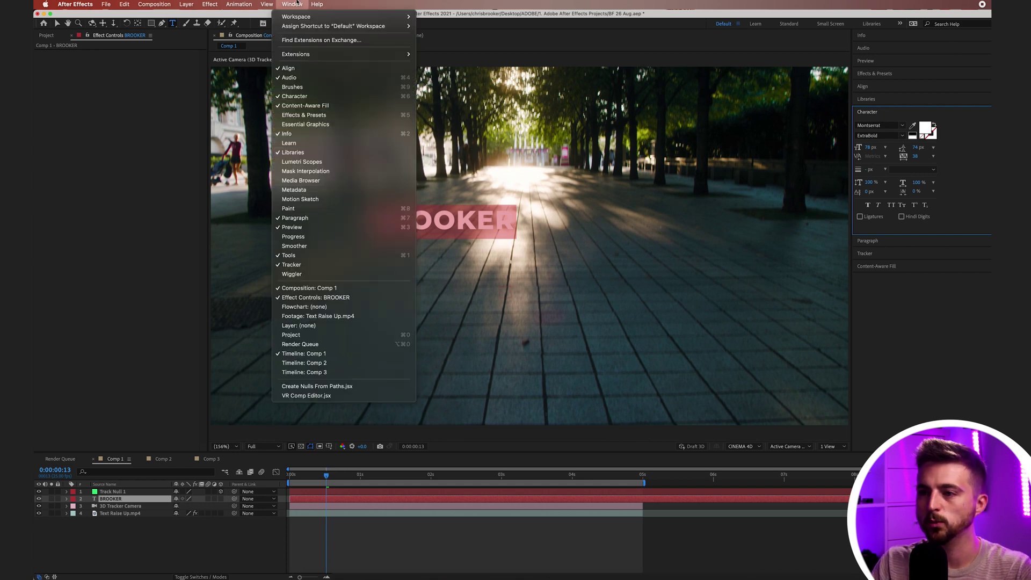
click(292, 97)
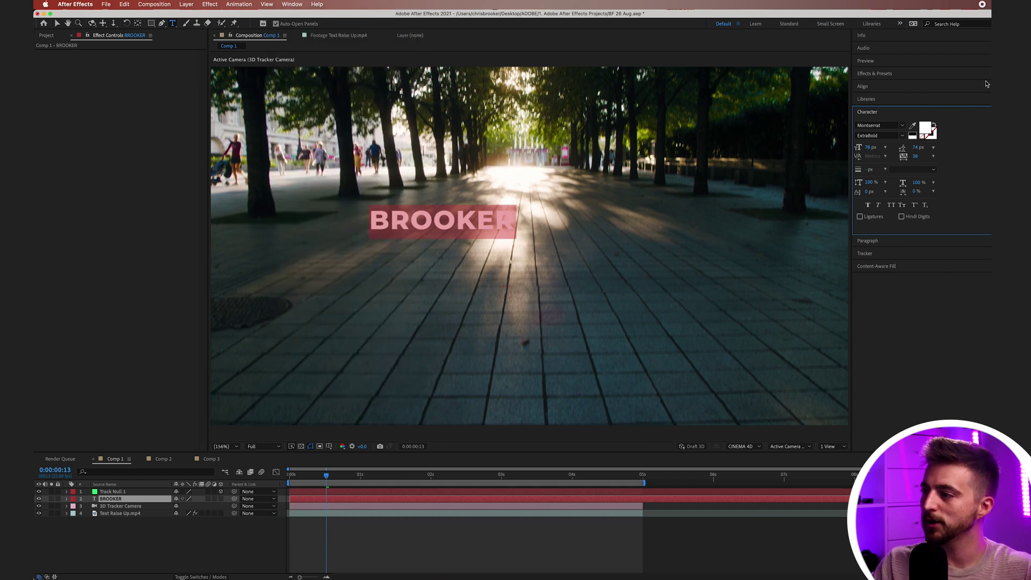
click(888, 125)
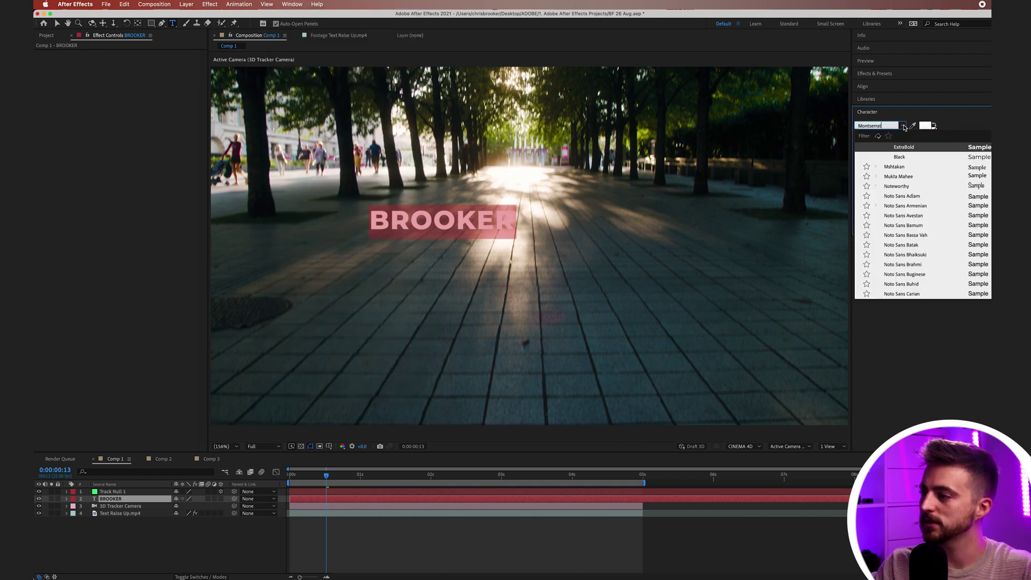
click(903, 126)
drag(871, 148, 930, 148)
click(901, 136)
click(884, 181)
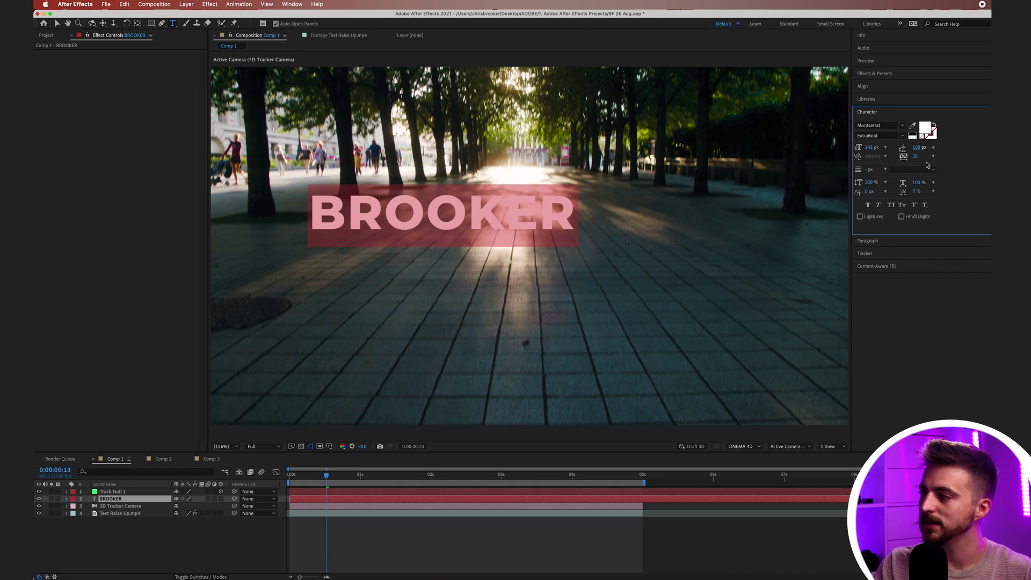
drag(916, 155, 871, 161)
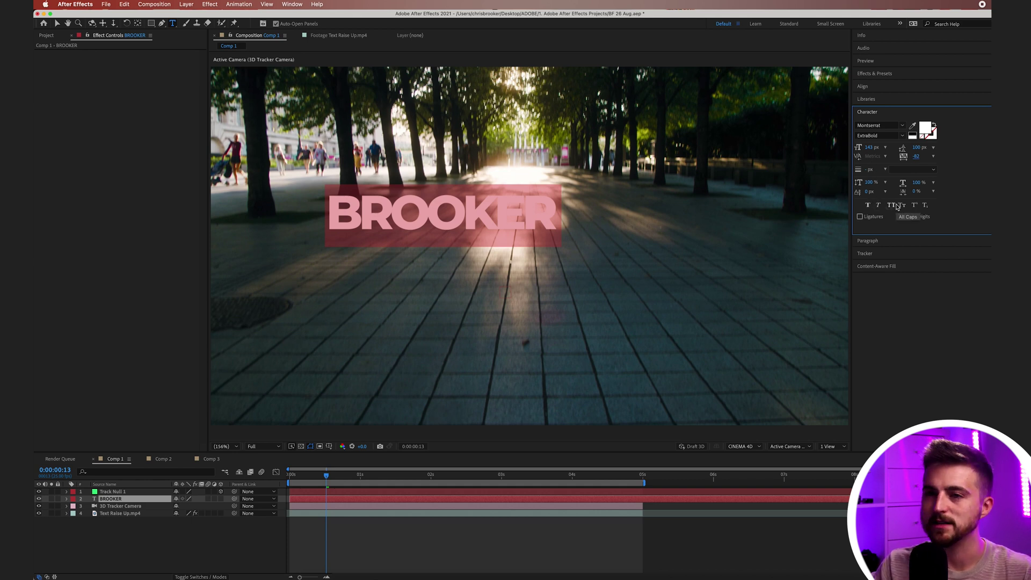
- Move the BROOKER text to the centre of the frame and enlarge the timeline area
click(57, 24)
drag(435, 203, 537, 240)
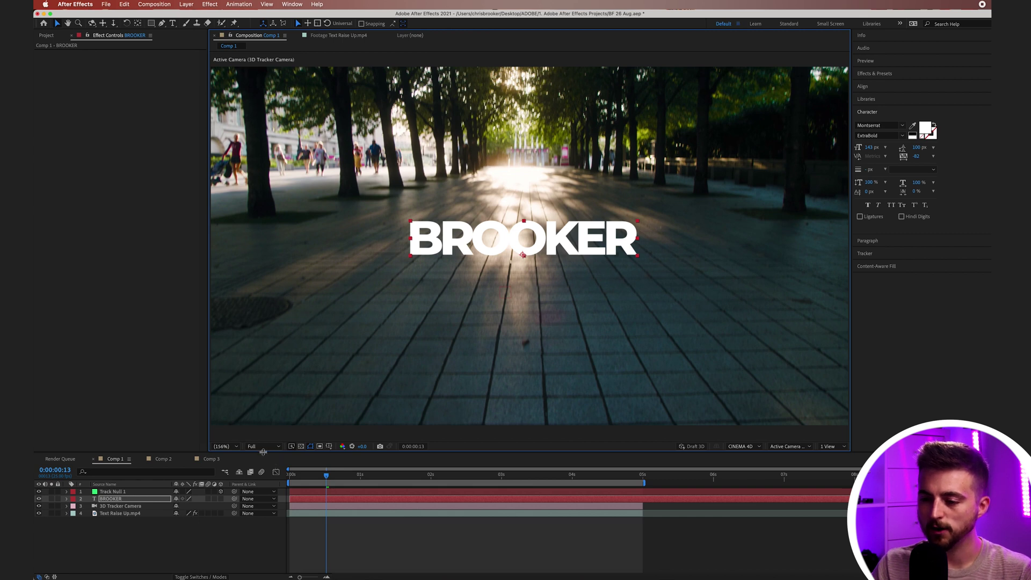
drag(263, 452, 266, 386)
- Make the BROOKER text a 3D layer and play the composition from the start to check how it tracks
click(113, 434)
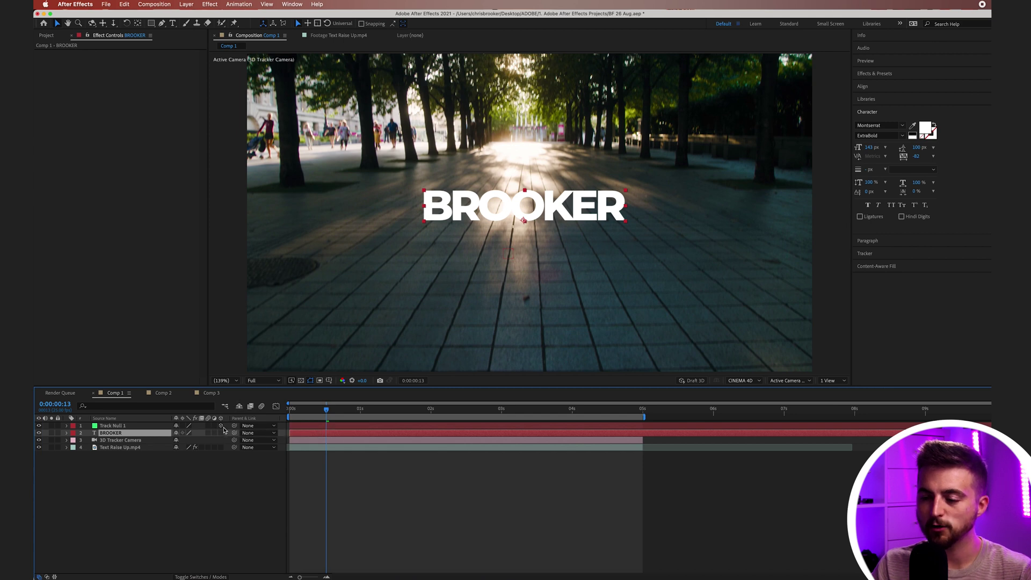
click(207, 577)
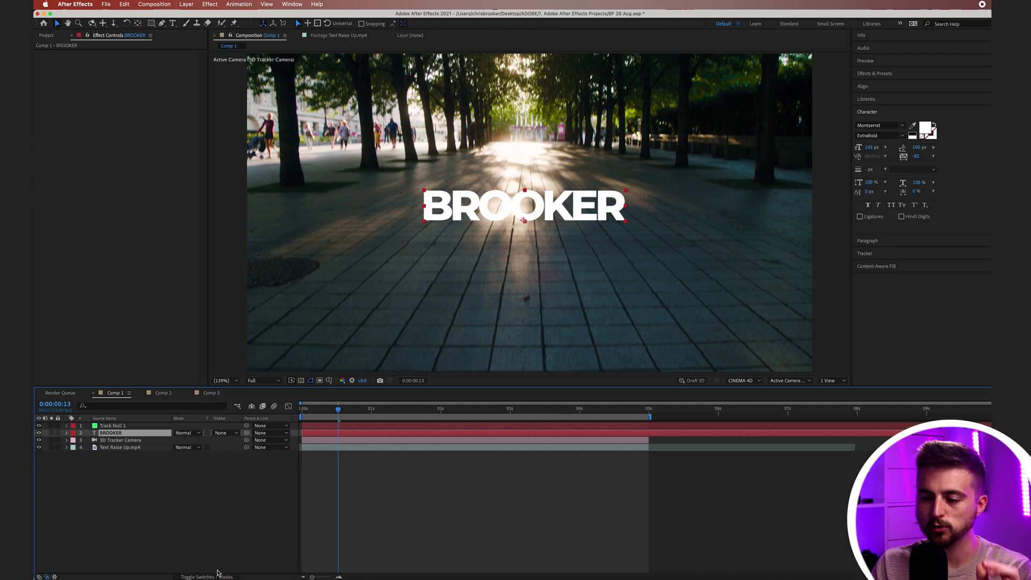
click(206, 577)
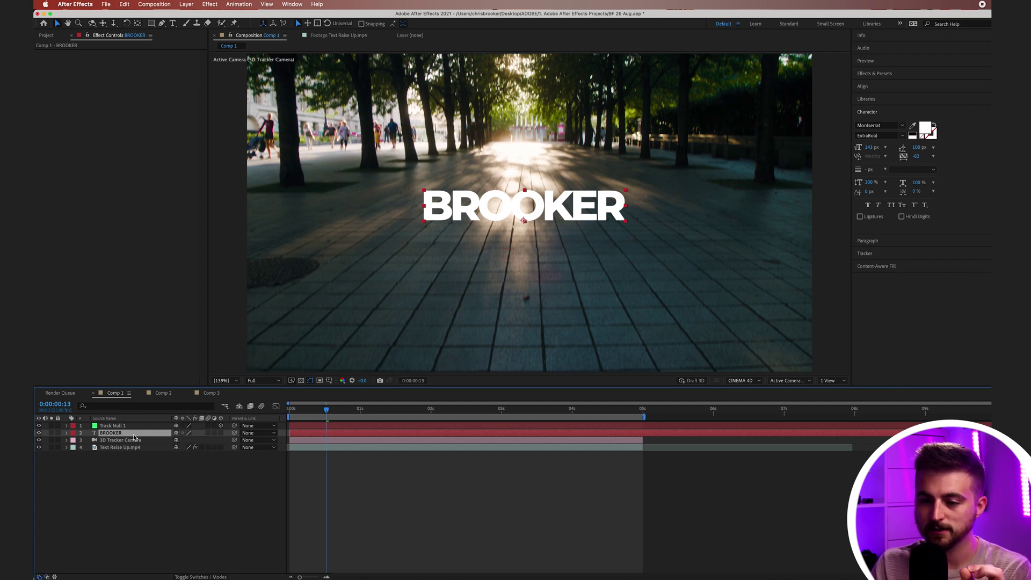
click(222, 433)
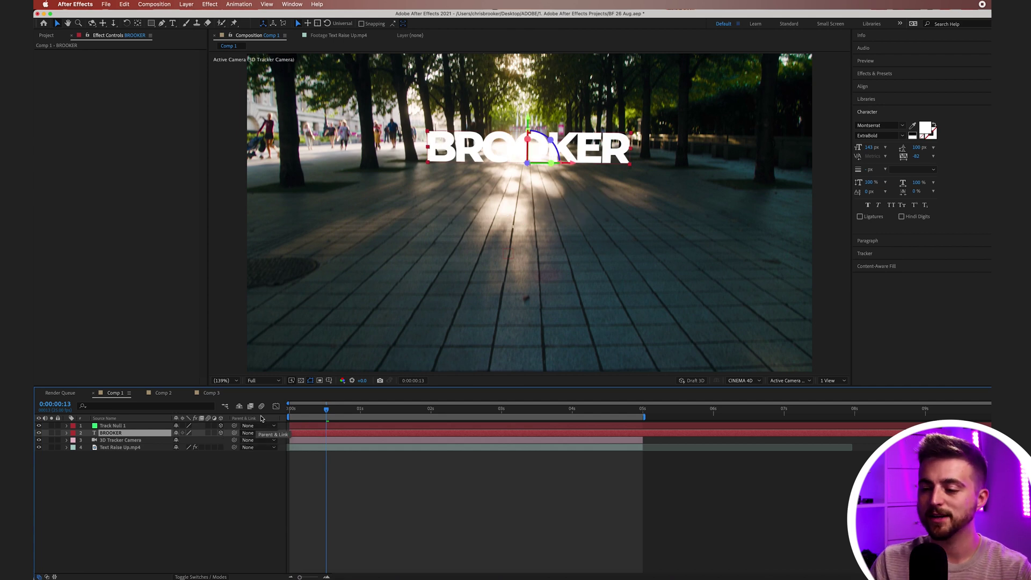
drag(326, 409, 269, 412)
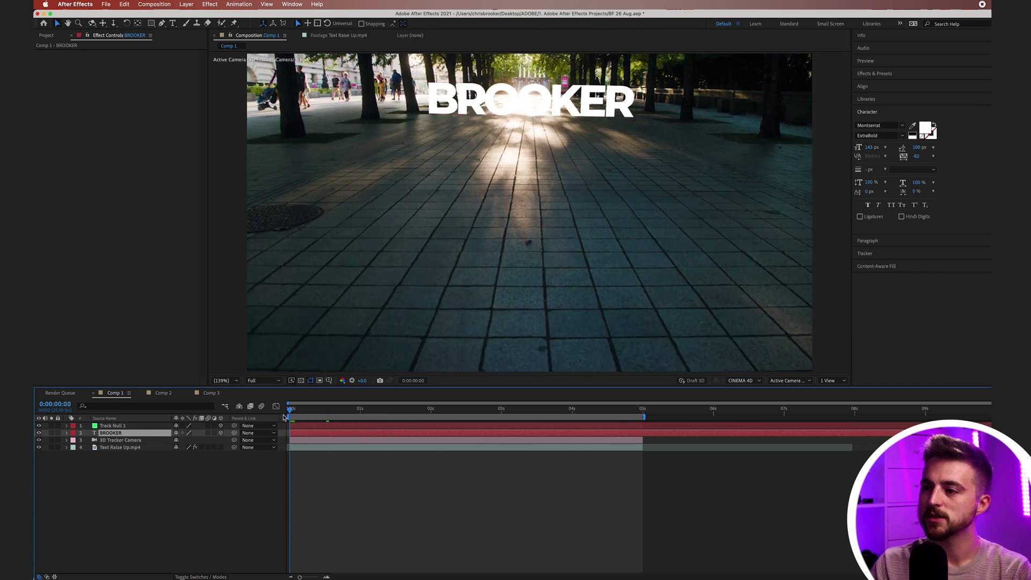
key(space)
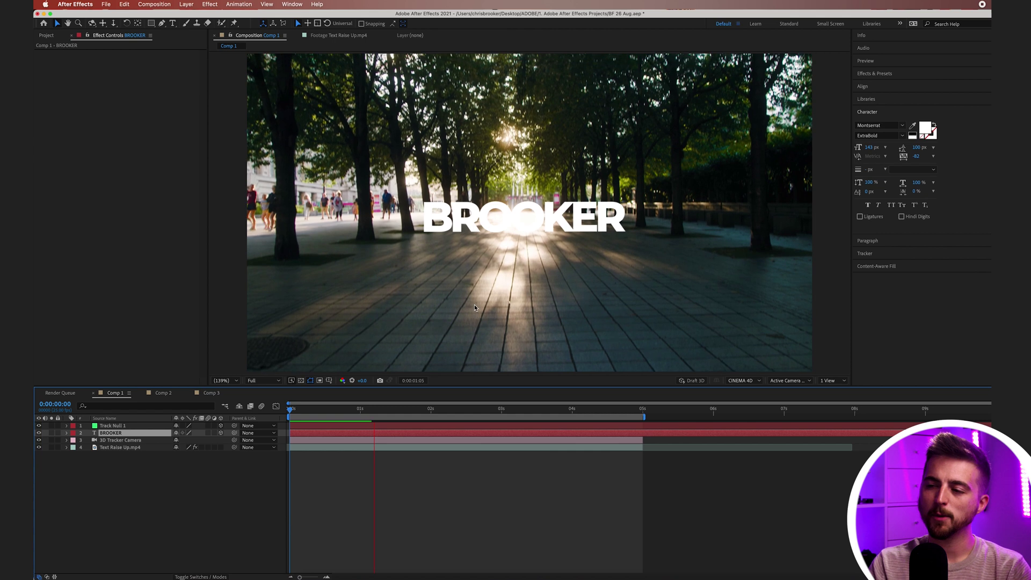
- Stop the playback and reveal the BROOKER text layer's Transform properties, selecting its Position and Scale
key(space)
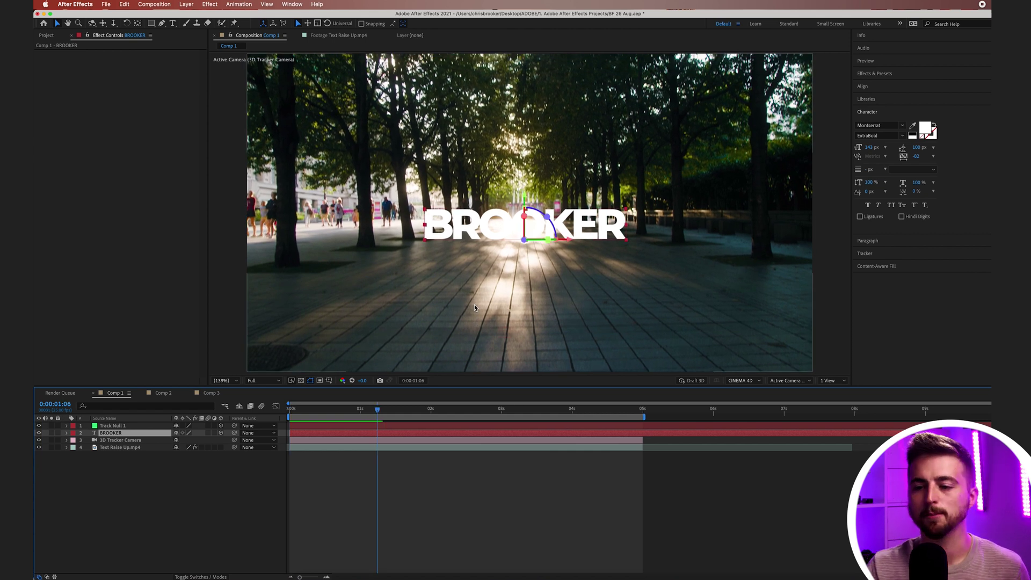
click(68, 436)
click(73, 448)
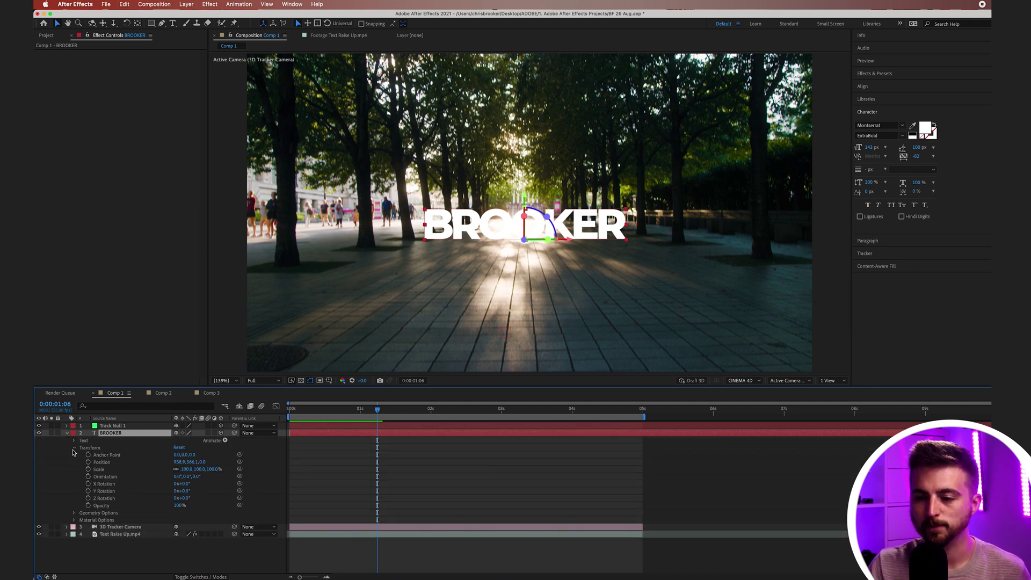
click(103, 463)
click(104, 471)
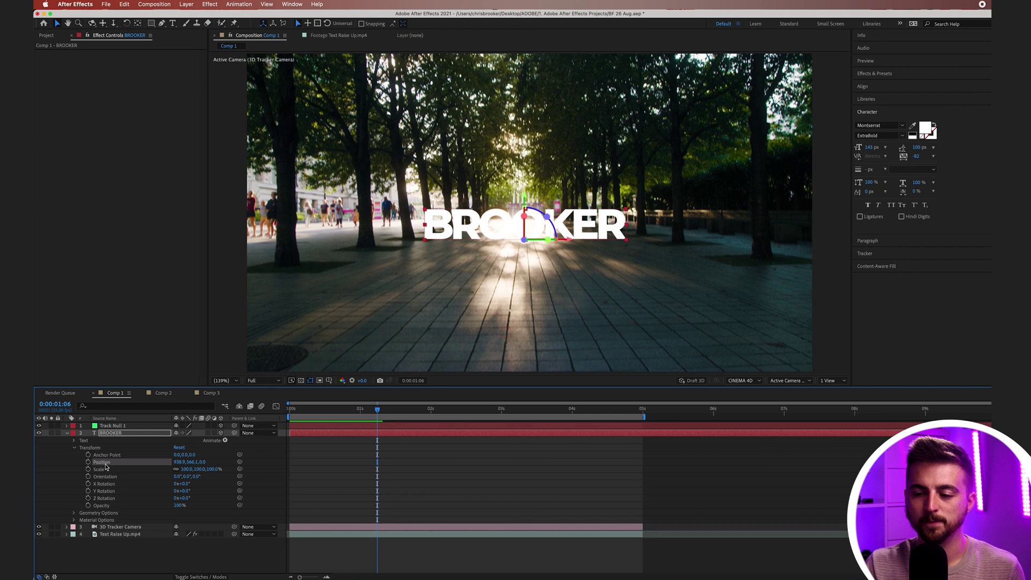
- Try enlarging the BROOKER text to 235% scale and play the composition from the start to check it
drag(184, 473, 235, 470)
key(super+shift+h)
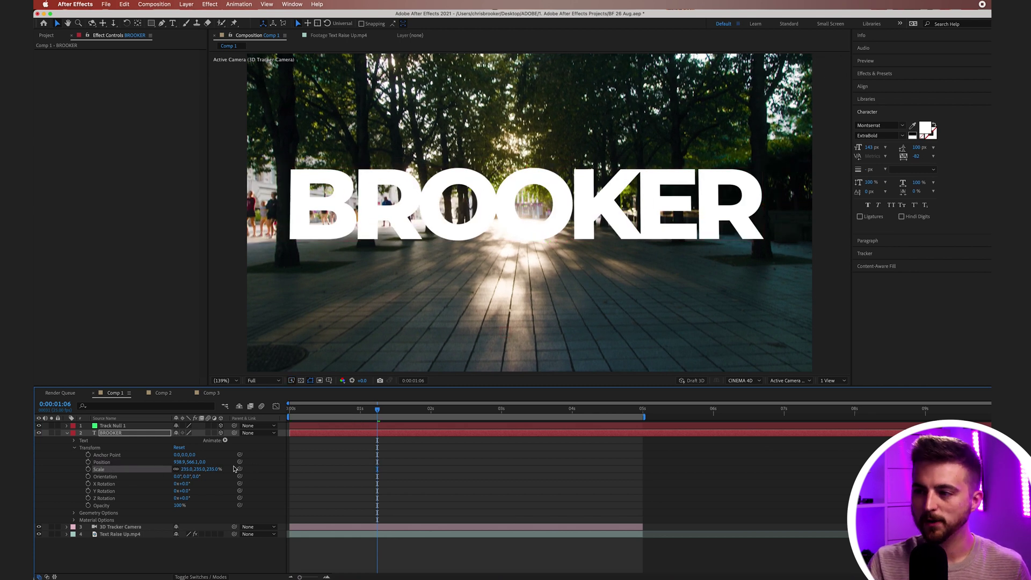
key(space)
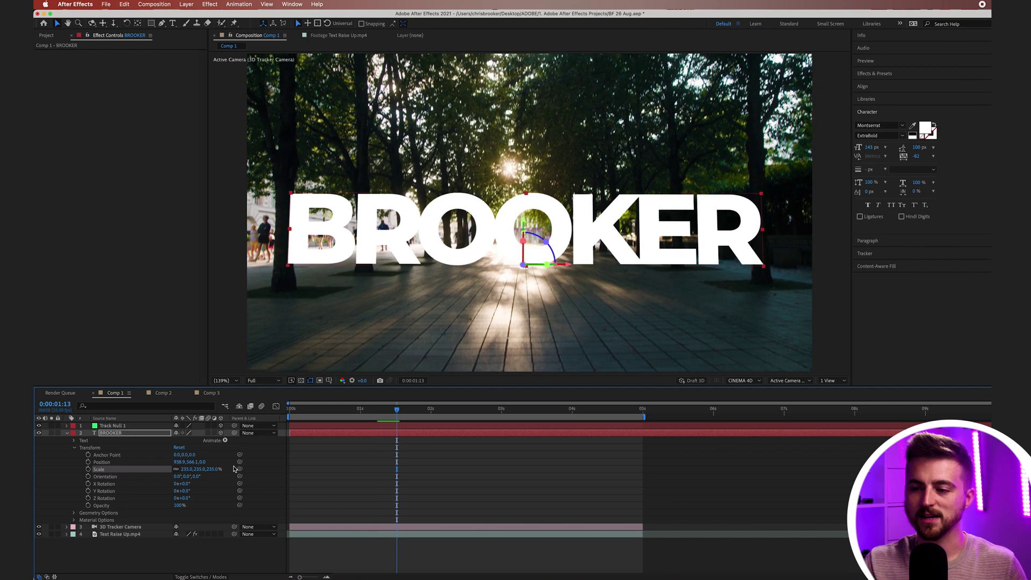
drag(397, 409, 274, 416)
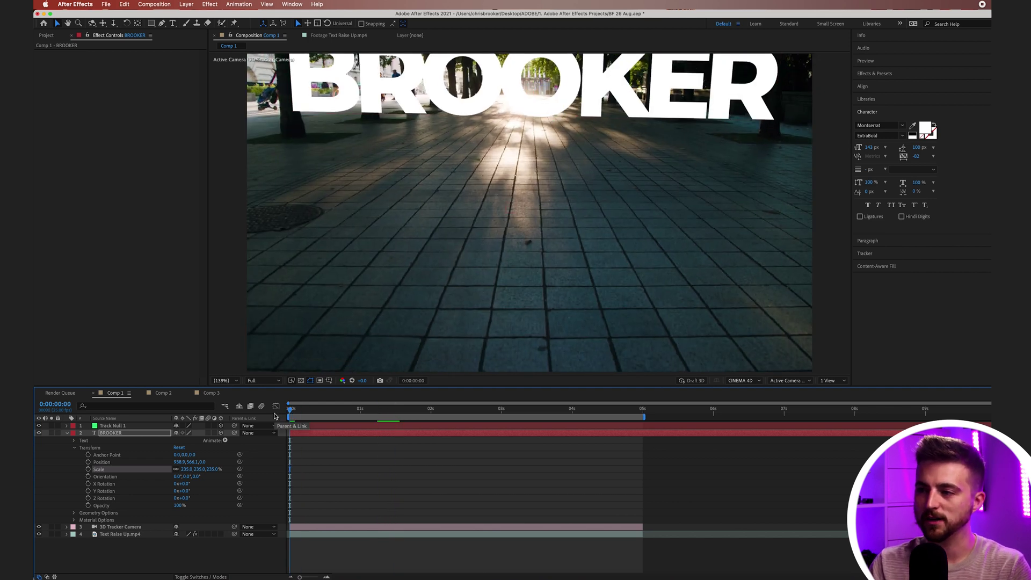
key(space)
key(space)
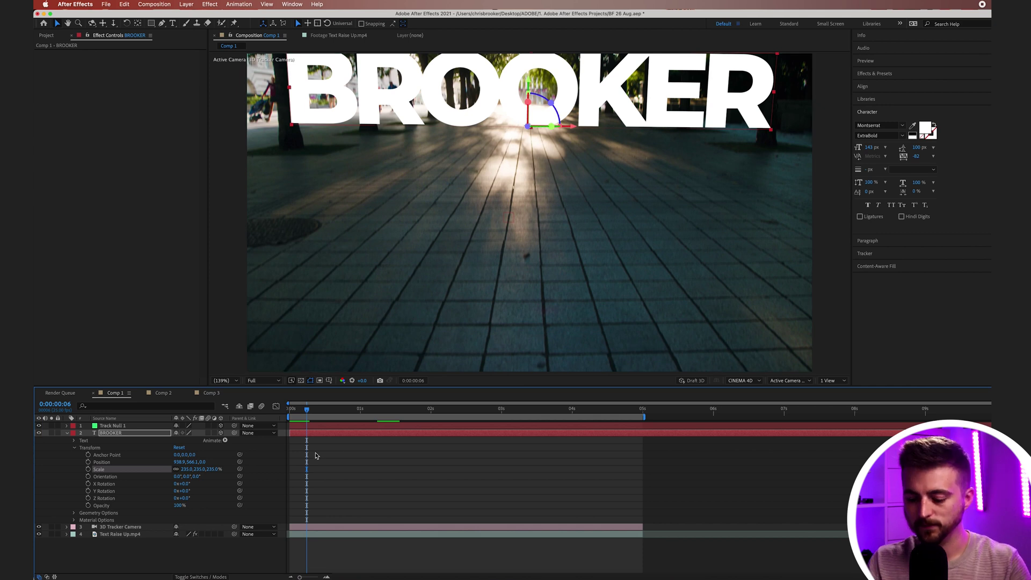
key(space)
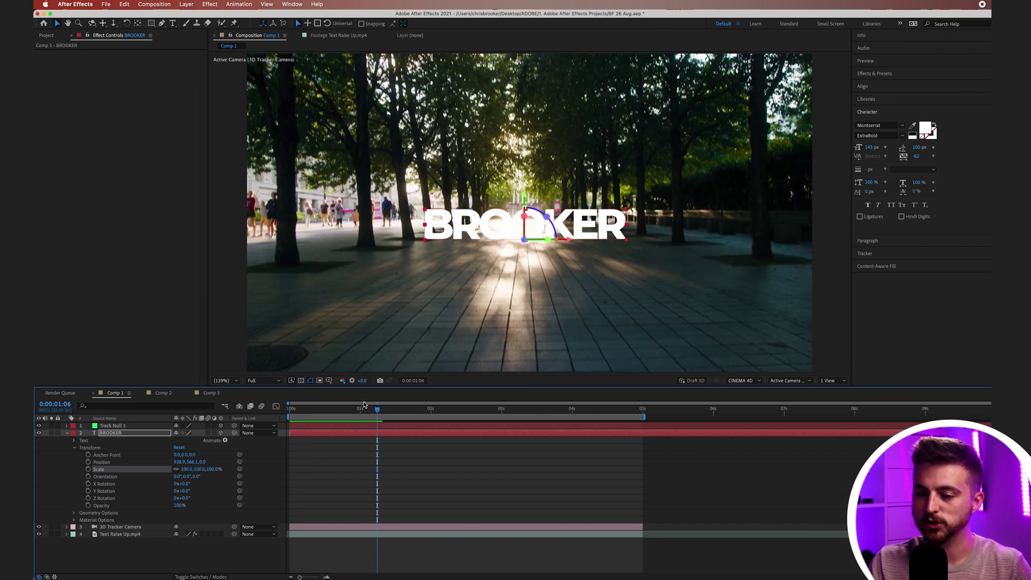
- Near the start of the composition, try shifting the BROOKER text sideways with its X position, and undo the shift
drag(337, 407, 295, 410)
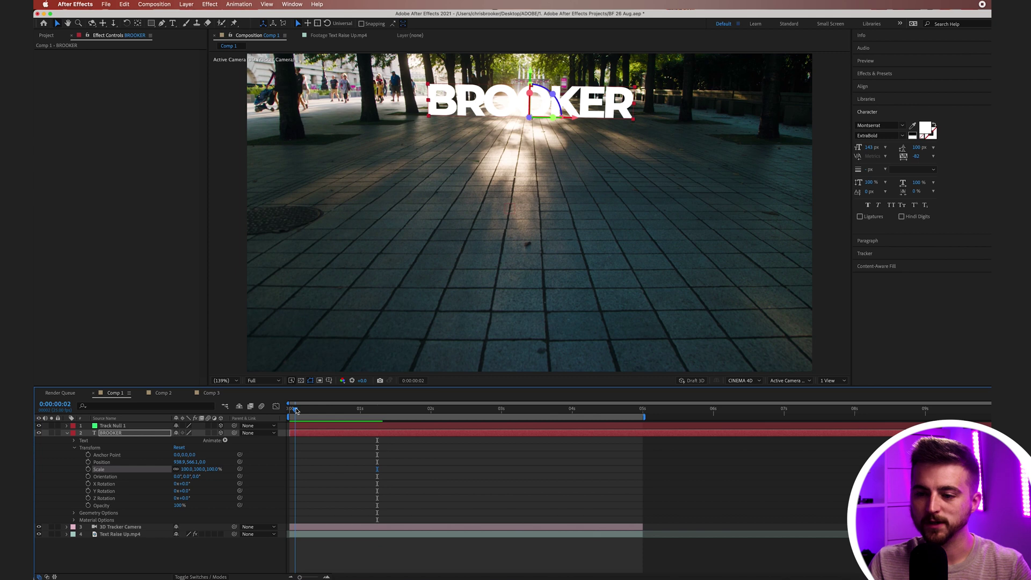
click(113, 464)
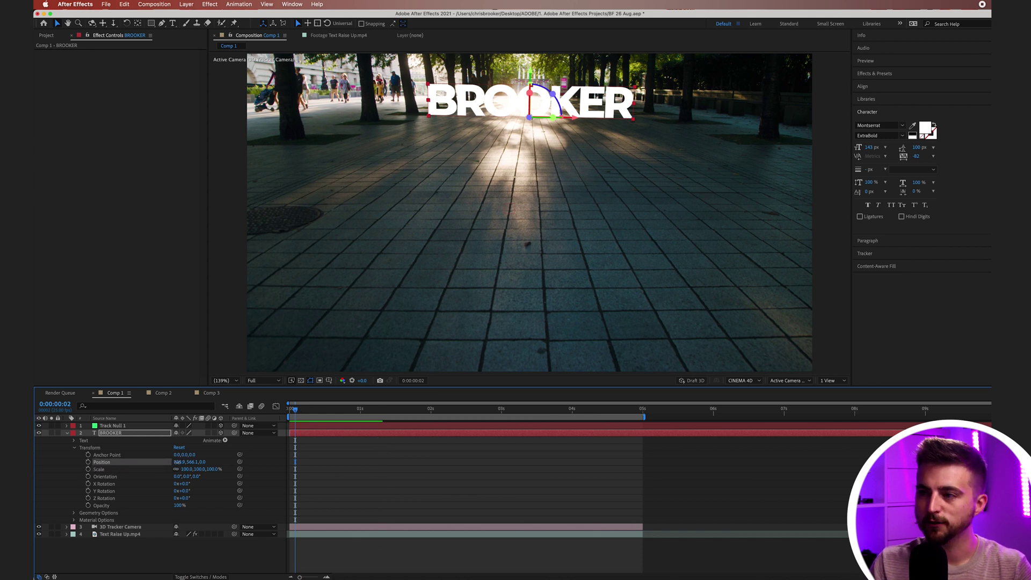
drag(177, 461, 35, 478)
key(super+z)
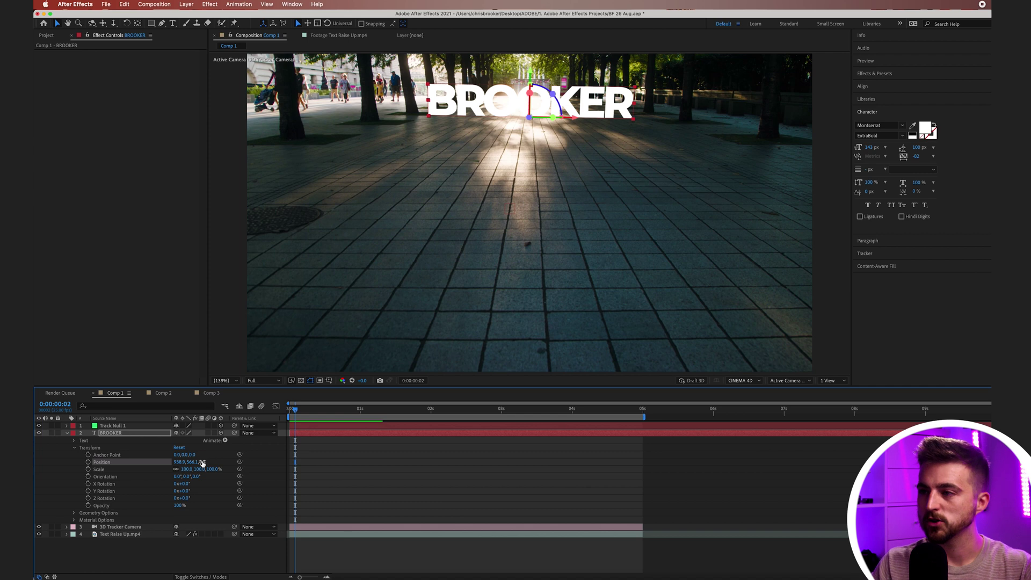
- Bring the BROOKER text closer to the camera with a Z position of -1442 and preview the motion
drag(202, 462, 80, 529)
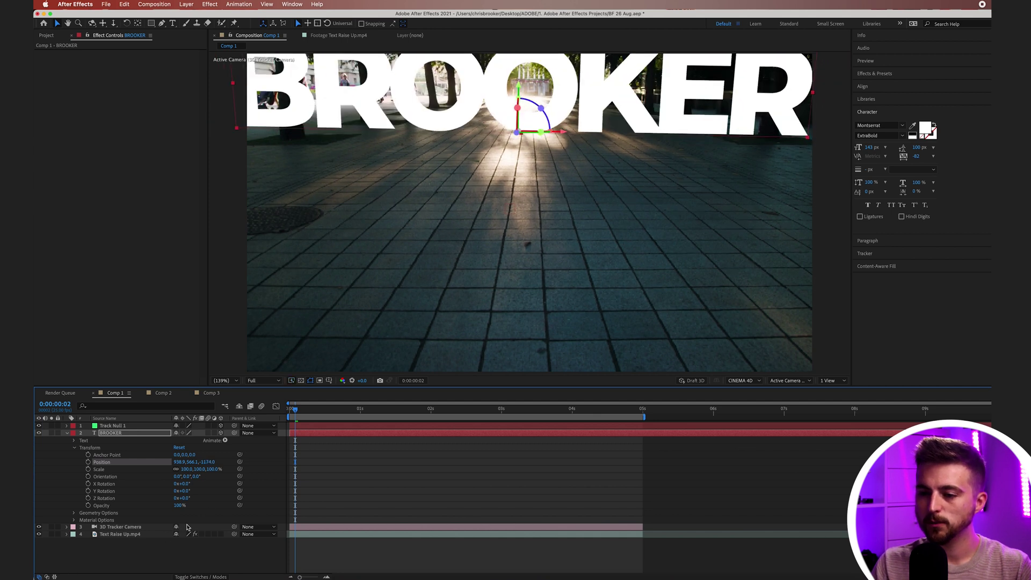
drag(208, 463, 150, 515)
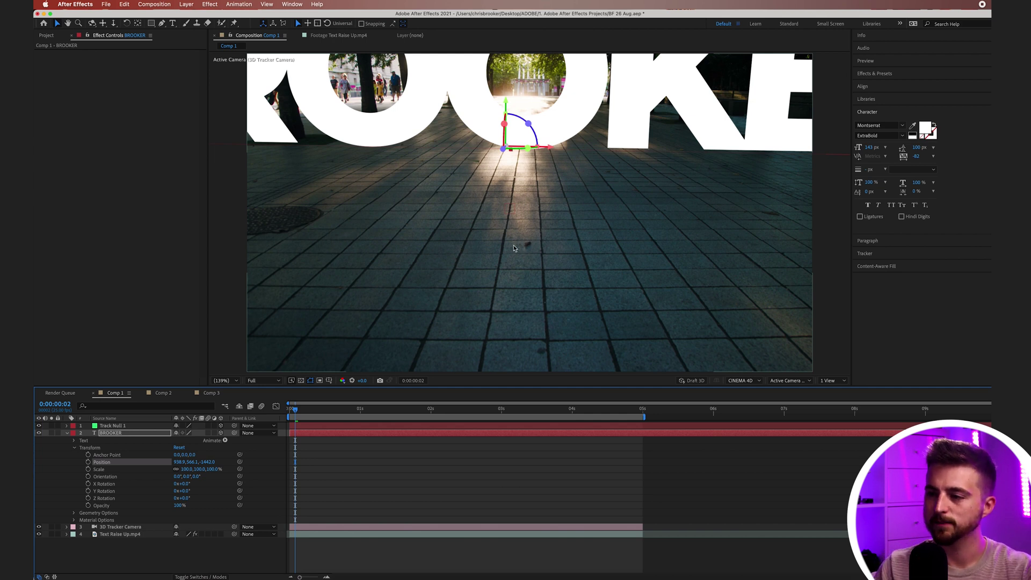
key(space)
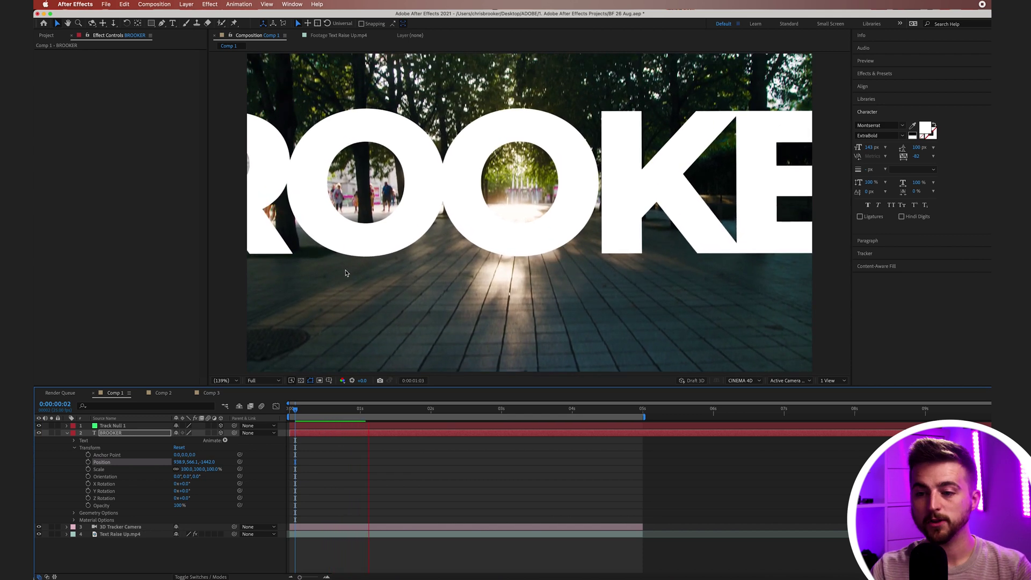
key(space)
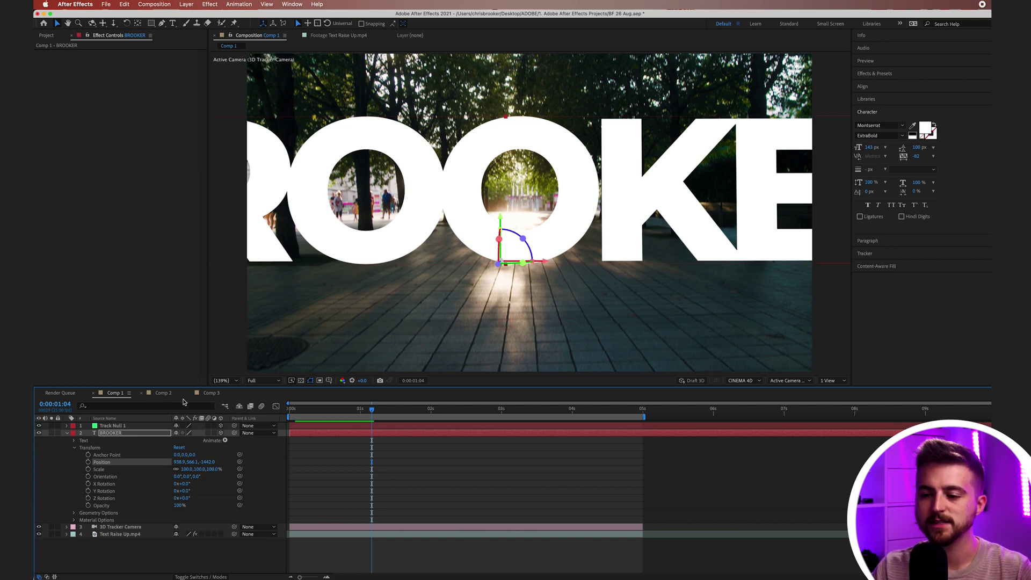
- Scale the BROOKER text down to 42% and preview how it moves with the footage
drag(184, 468, 160, 469)
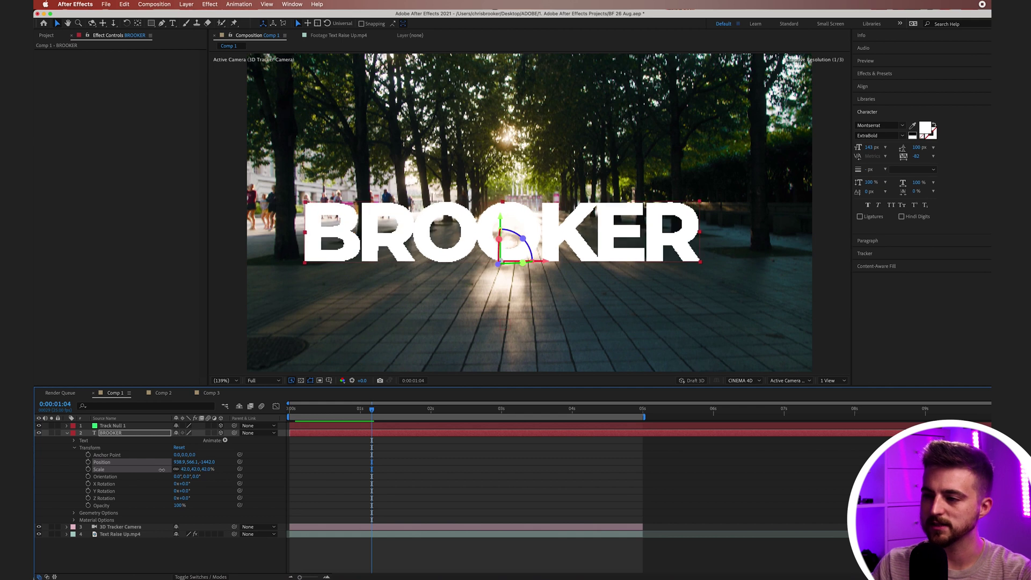
click(383, 449)
key(space)
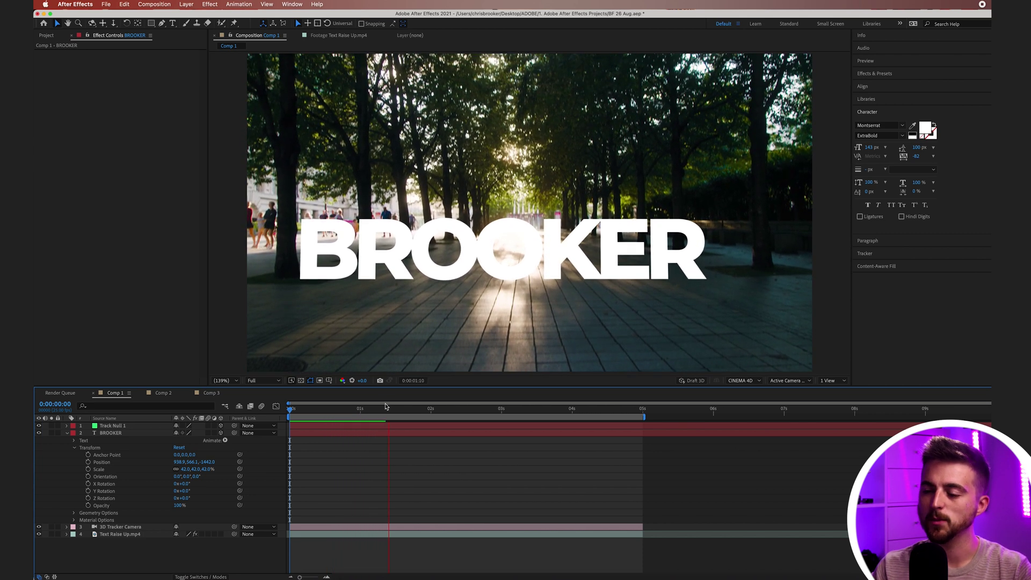
click(385, 407)
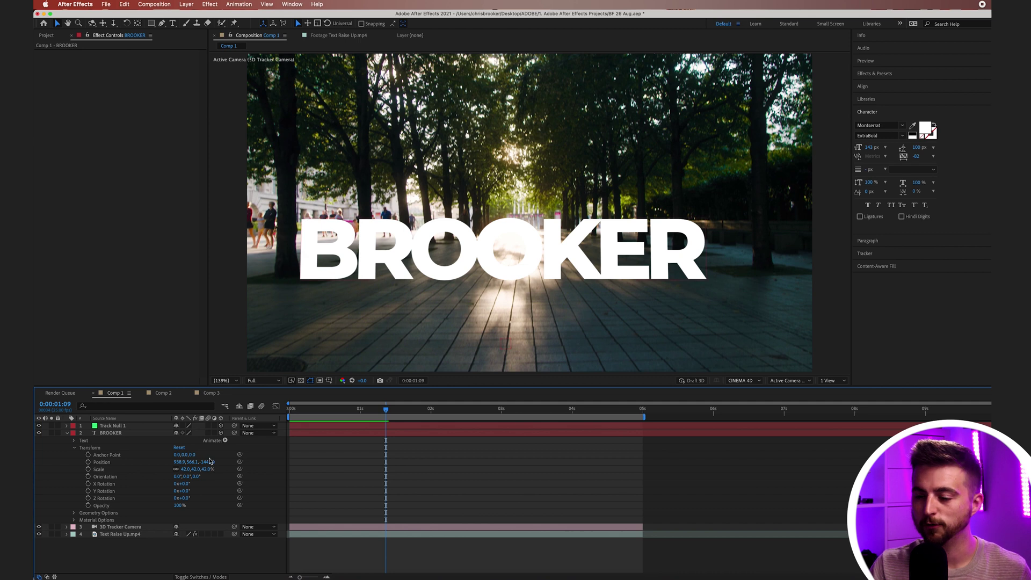
- Set the BROOKER text's position to 959.9, 607.1, -1597 and its scale to 18%, and play from the first frame
drag(212, 463, 187, 463)
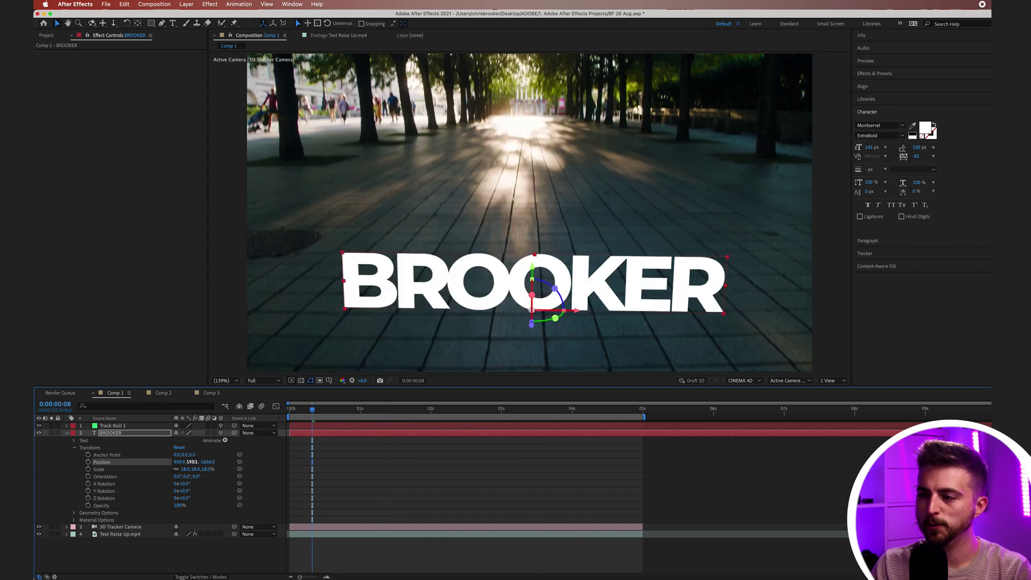
mouse_move(188, 463)
mouse_down()
mouse_move(174, 461)
mouse_move(185, 461)
mouse_up()
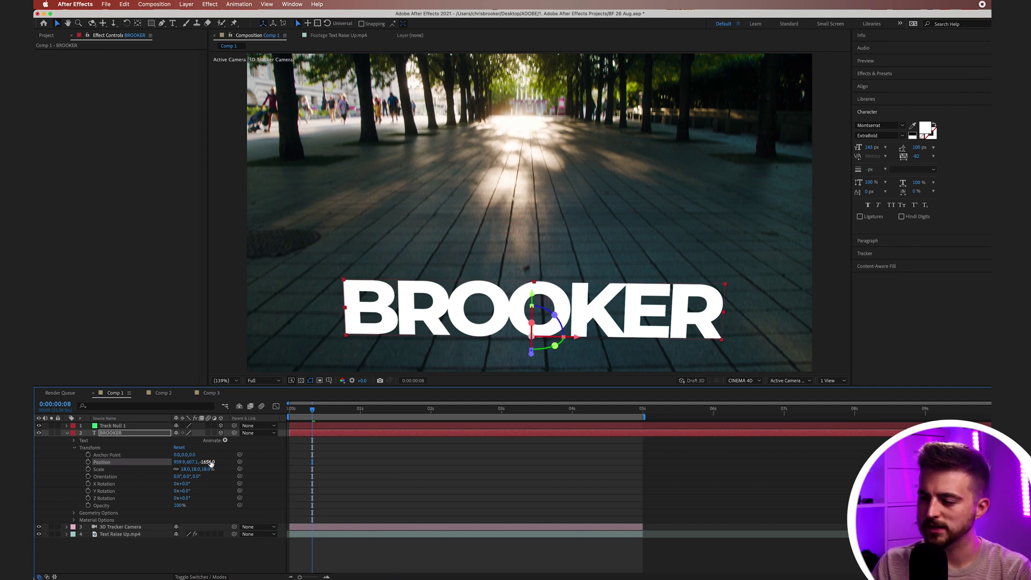
drag(207, 462, 232, 458)
drag(314, 410, 274, 409)
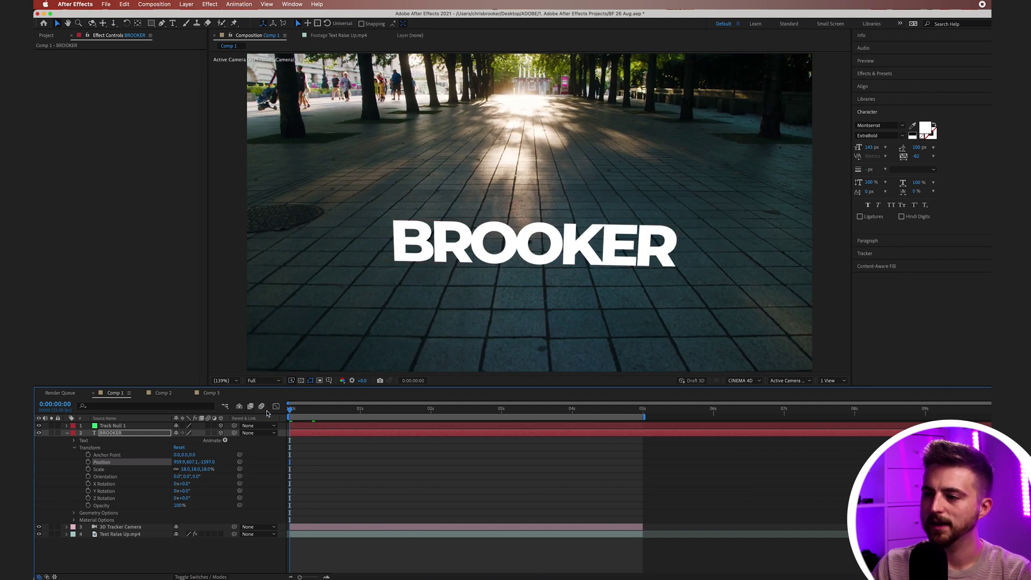
key(space)
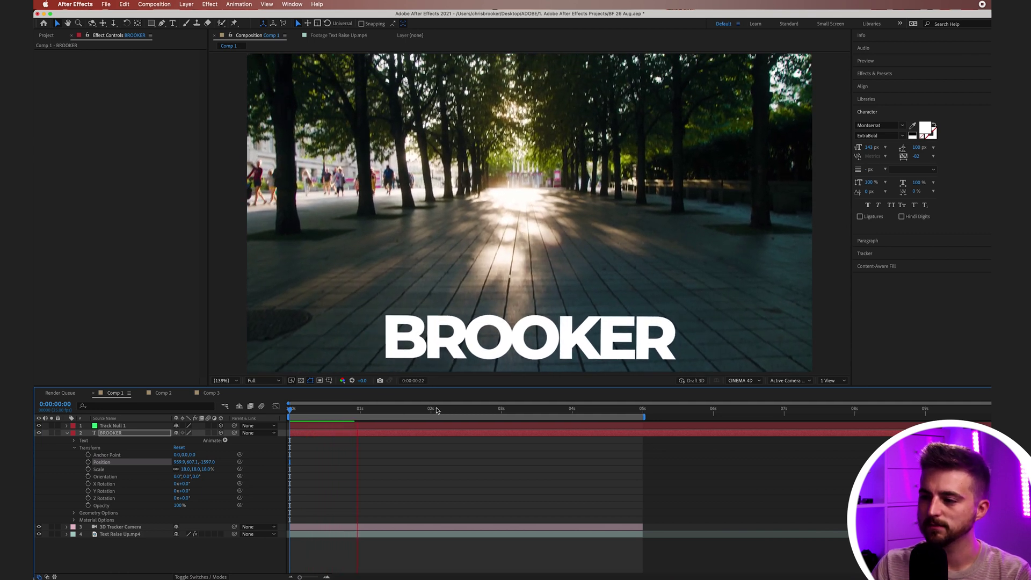
- Raise the BROOKER text by setting its Y position to 530.1 and preview the composition from the start
mouse_move(408, 410)
mouse_down()
mouse_move(420, 412)
mouse_move(345, 420)
mouse_move(423, 412)
mouse_up()
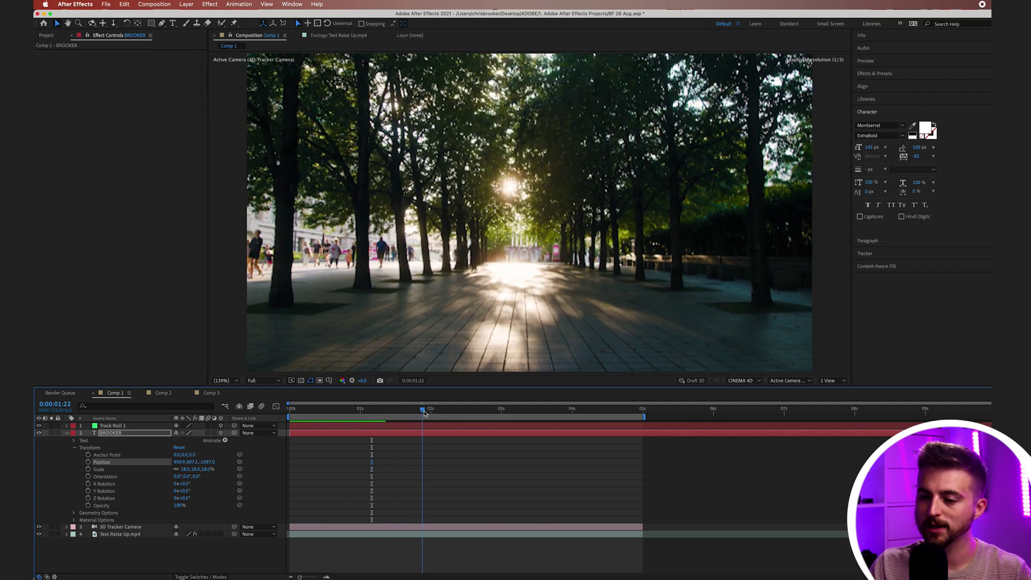
drag(190, 462, 164, 461)
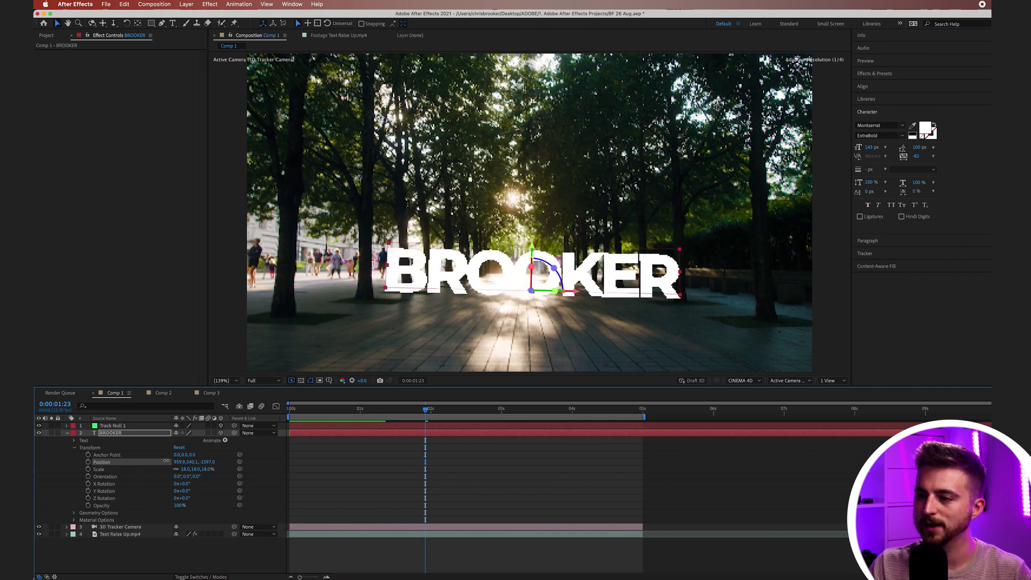
key(Home)
key(space)
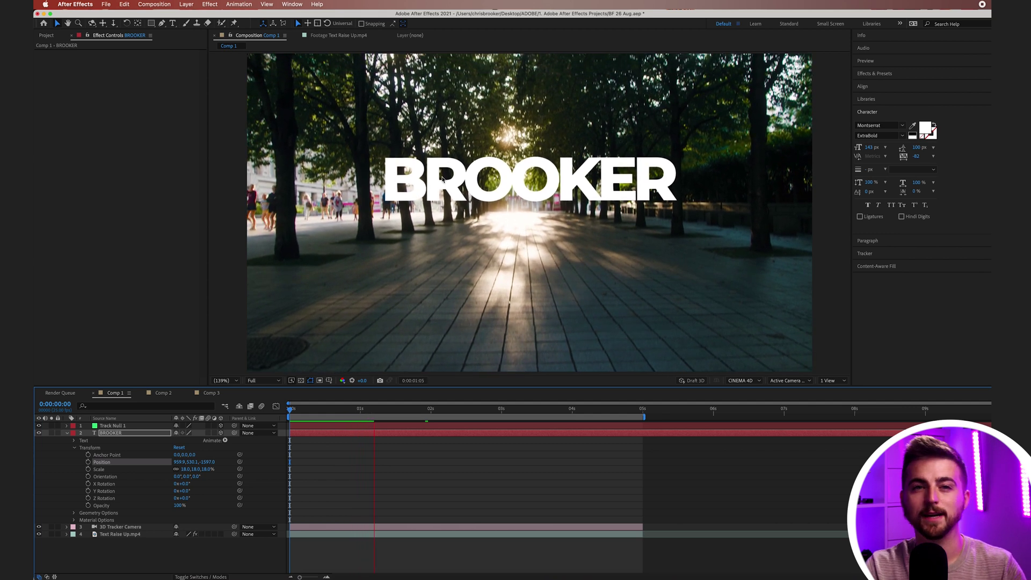
drag(390, 411, 346, 411)
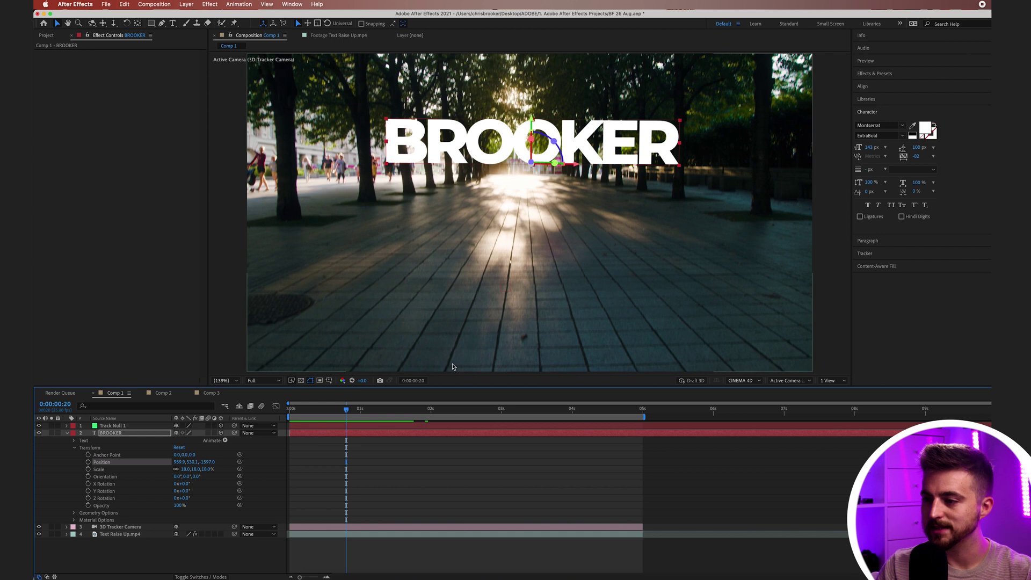
- Duplicate the Text Raise Up.mp4 layer and place the copy at the top of the layer stack
click(131, 536)
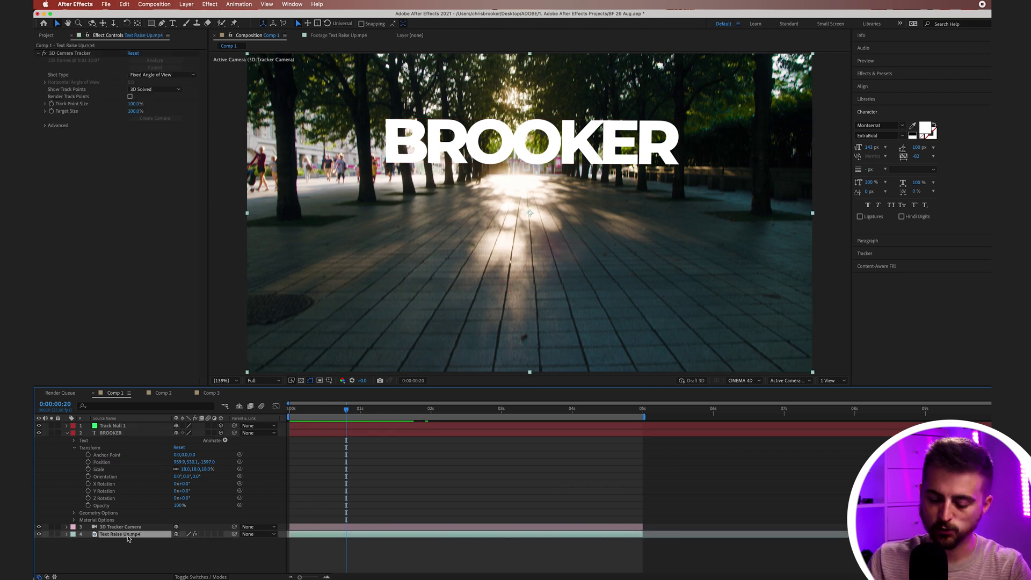
key(super+d)
drag(132, 535, 150, 425)
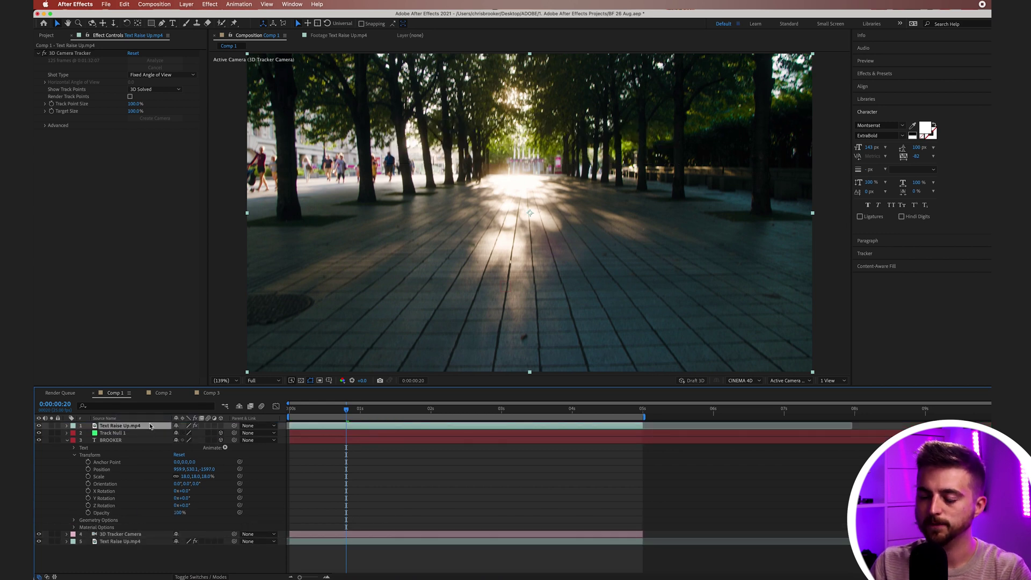
- At the first frame, draw a closed Pen tool mask on the top footage copy, covering the pavement below mid-frame and extending beyond the frame edges
key(Home)
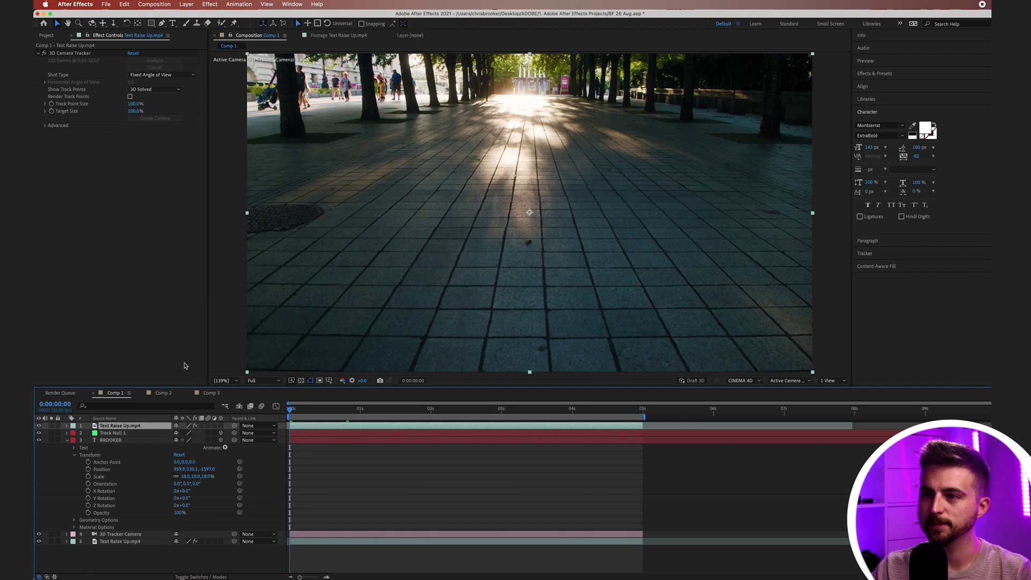
key(g)
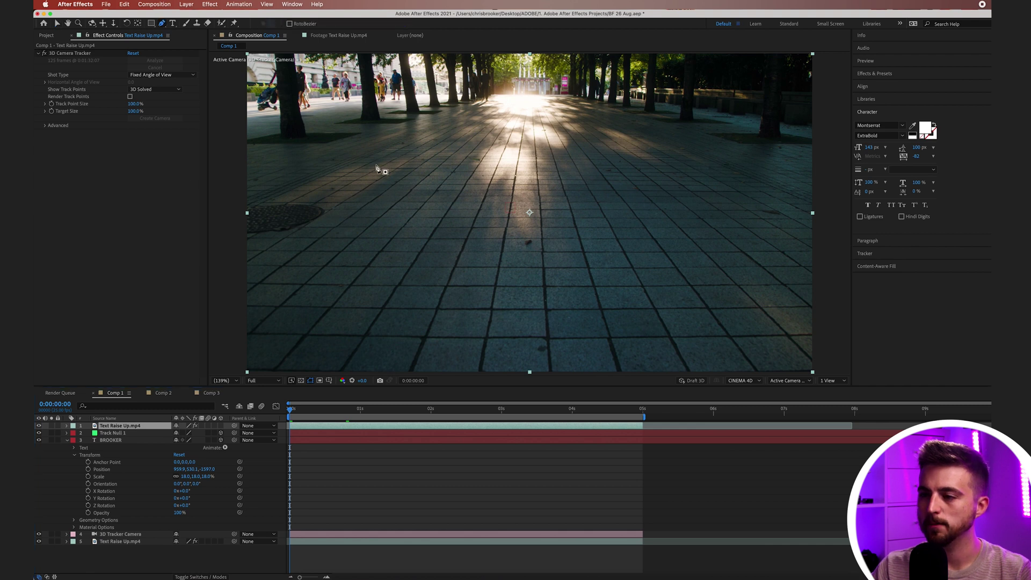
click(241, 238)
click(821, 233)
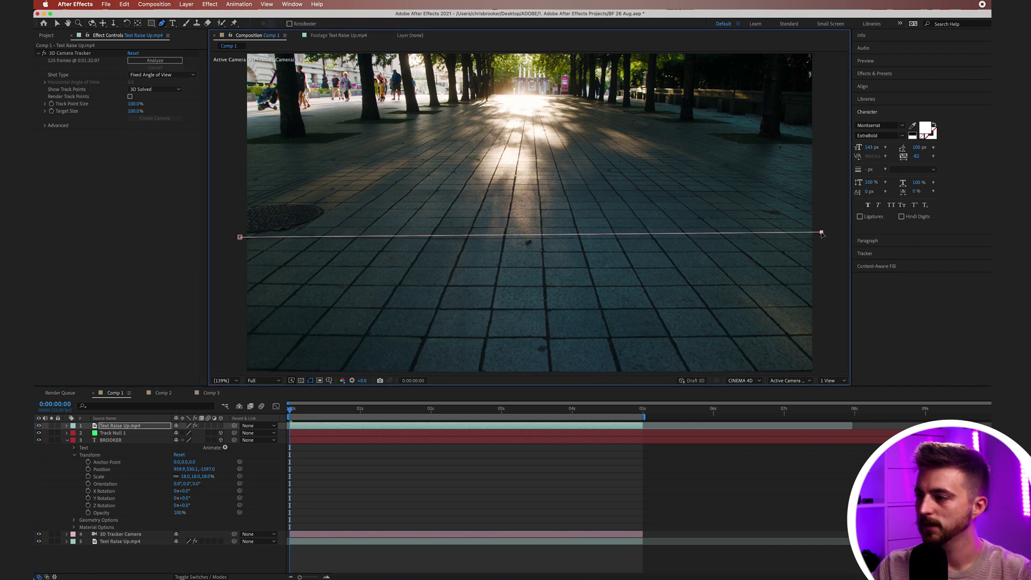
scroll(811, 313, down, 4)
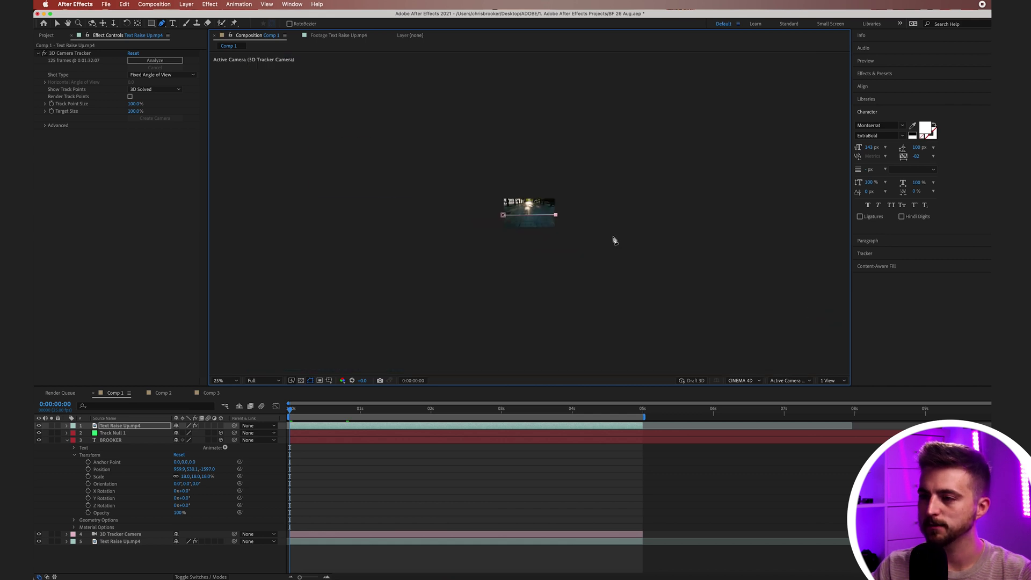
click(228, 380)
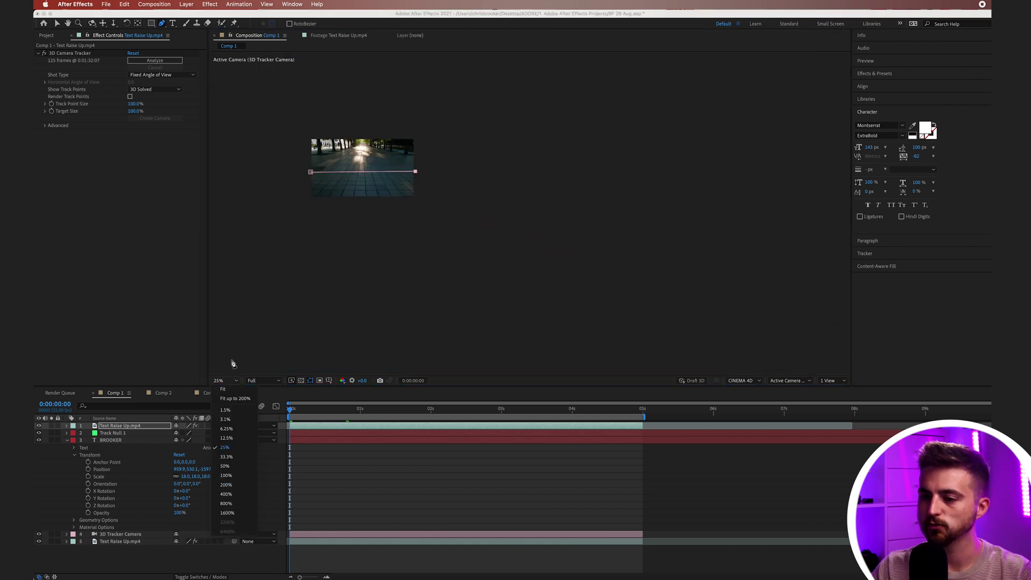
click(232, 398)
click(809, 311)
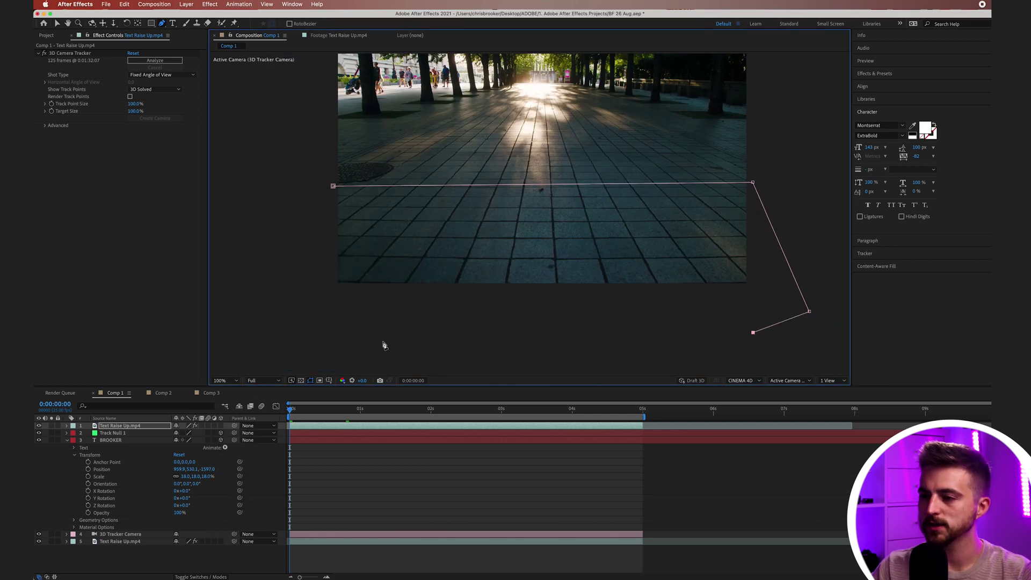
click(383, 341)
click(259, 339)
click(298, 208)
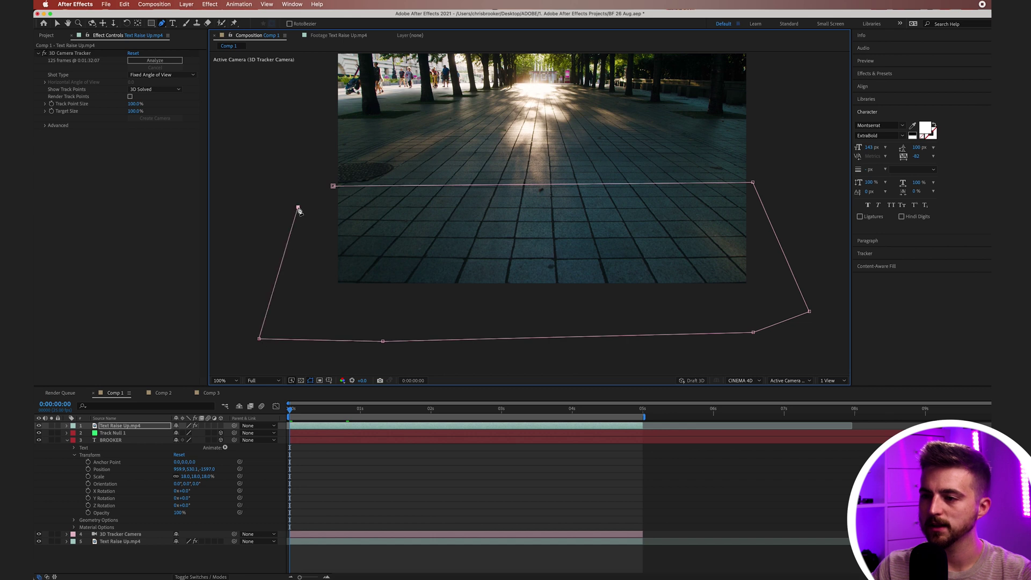
click(322, 184)
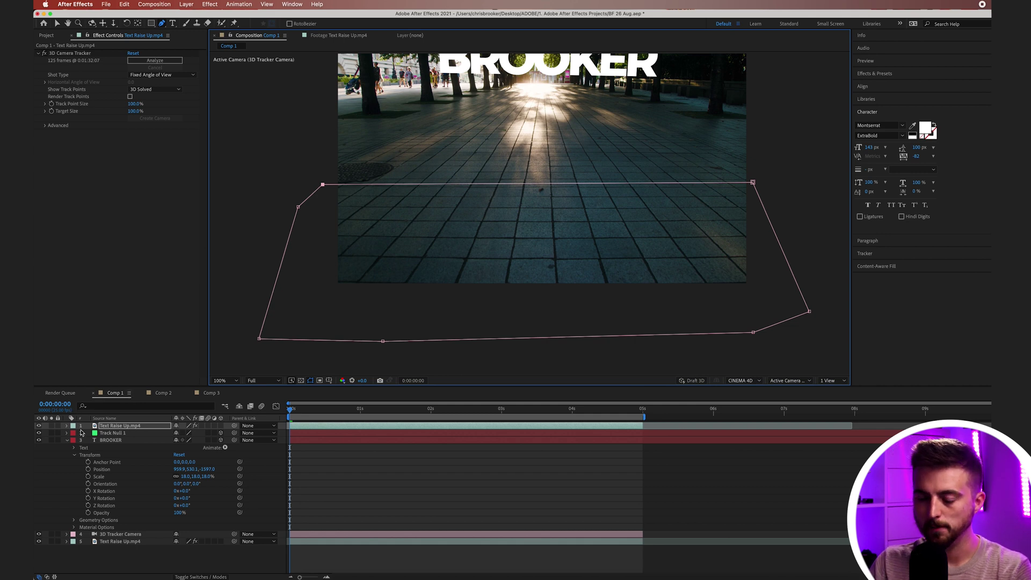
- Start keyframing the Mask Path of Mask 1 on the top Text Raise Up.mp4 copy at the first frame
click(68, 426)
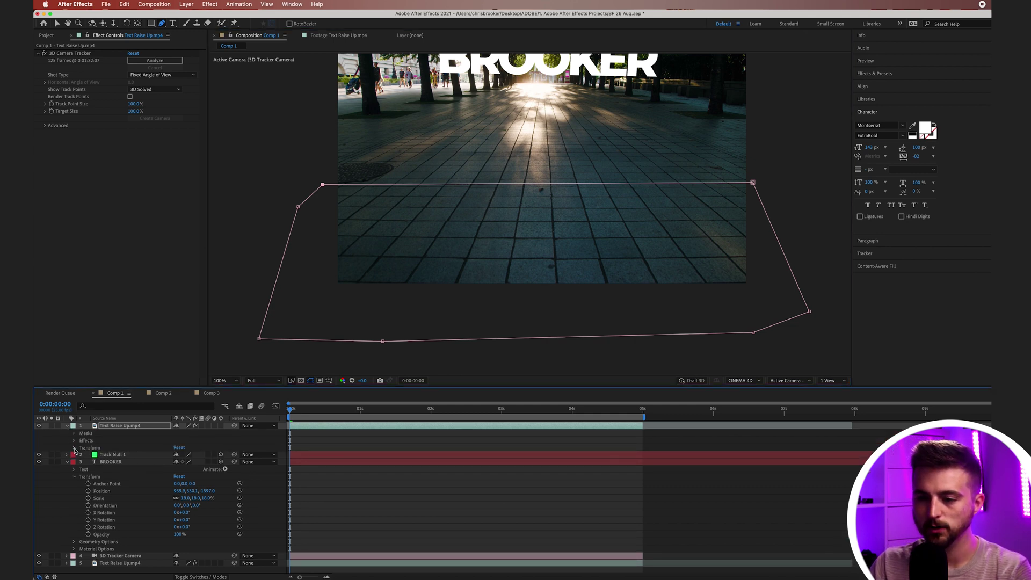
click(74, 434)
click(82, 440)
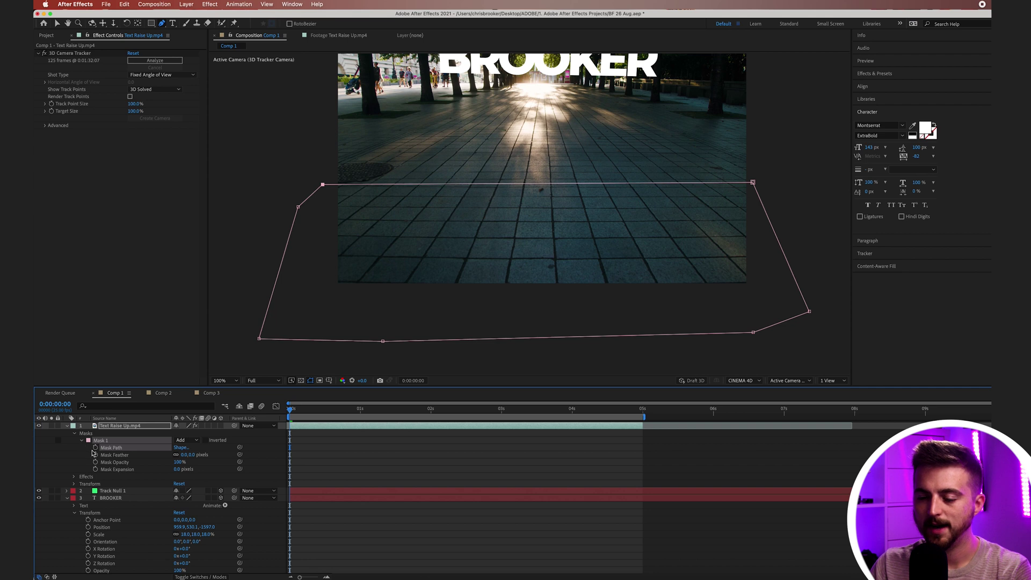
click(96, 449)
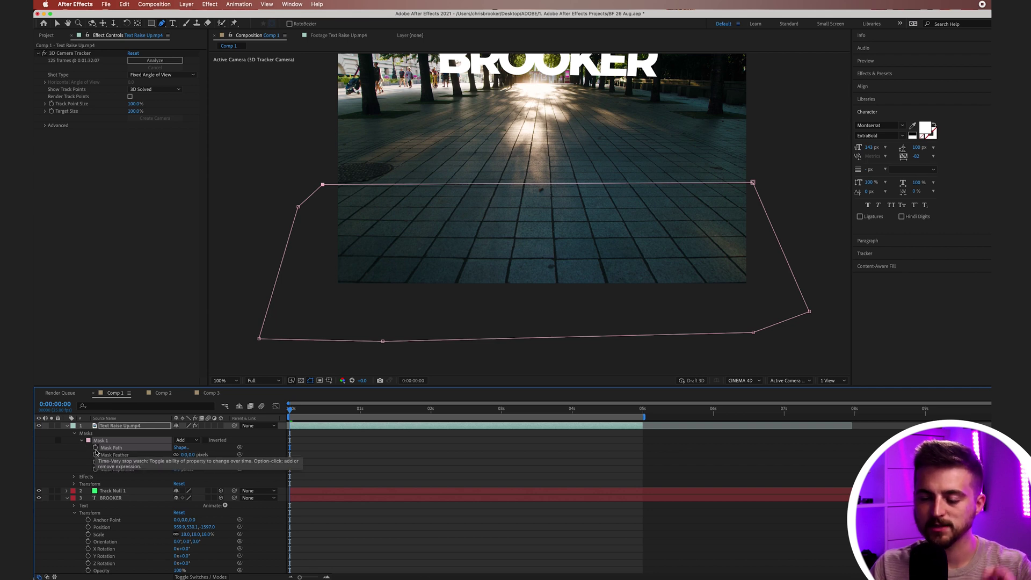
- Keyframe the mask lower to follow the pavement at 0:00:00:10, and correct its height at 0:00:00:06
drag(307, 413, 317, 412)
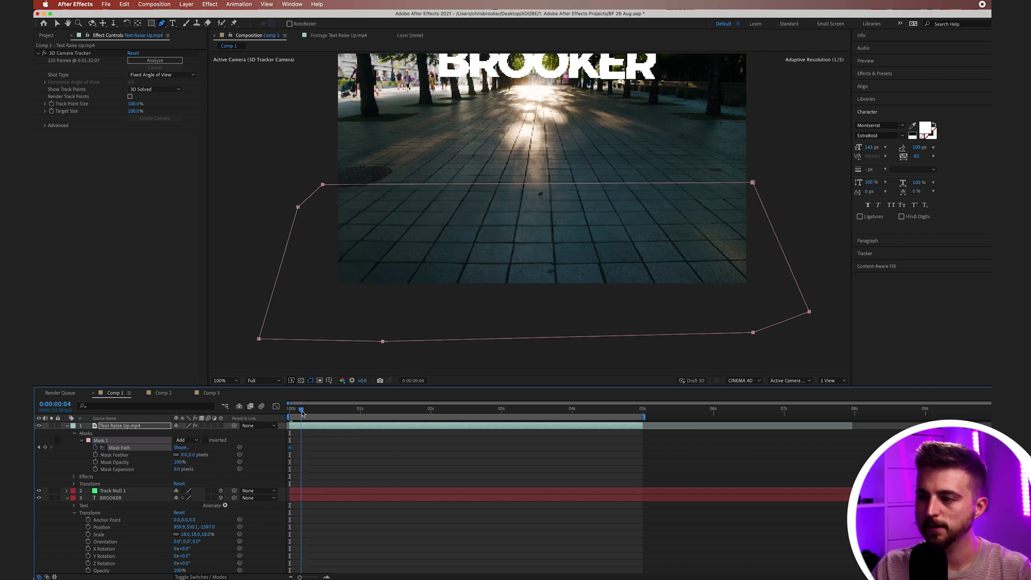
click(55, 24)
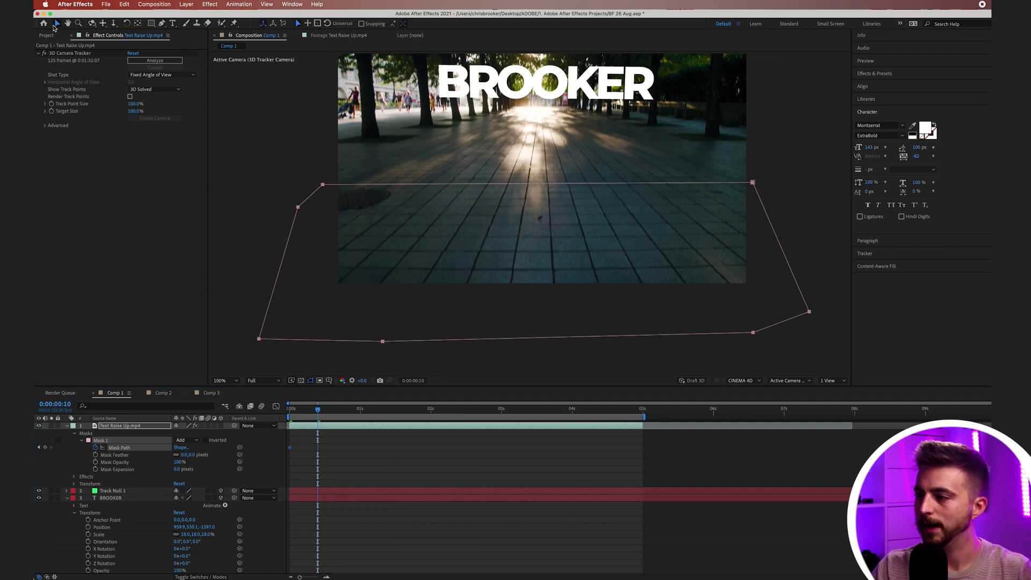
drag(749, 184, 757, 214)
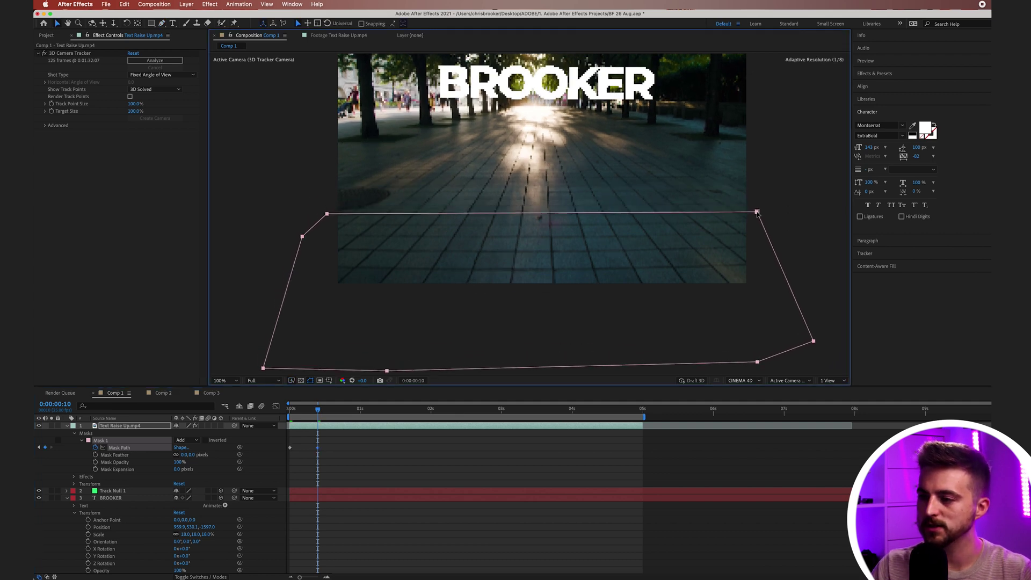
click(319, 411)
click(306, 412)
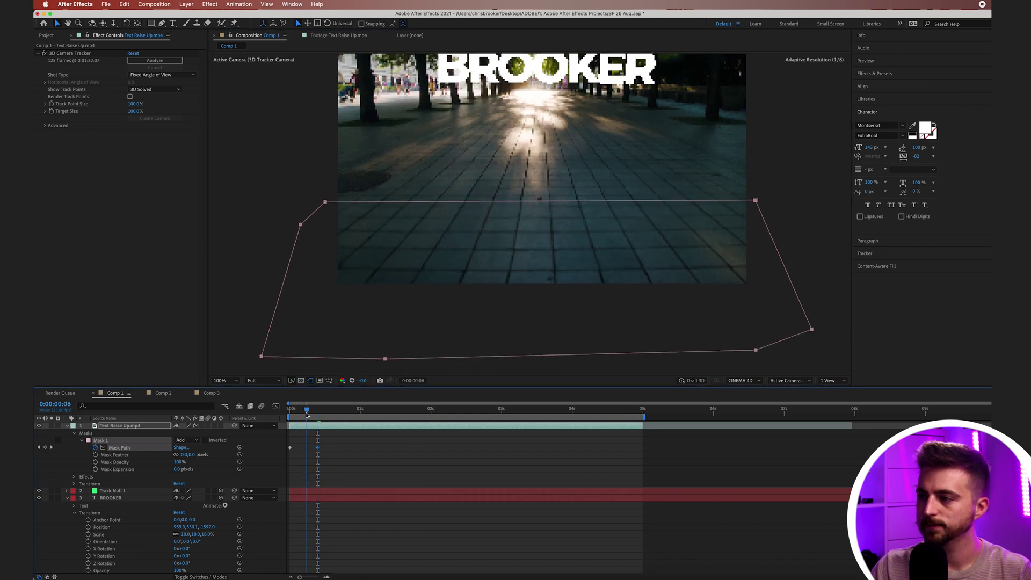
drag(755, 201, 755, 197)
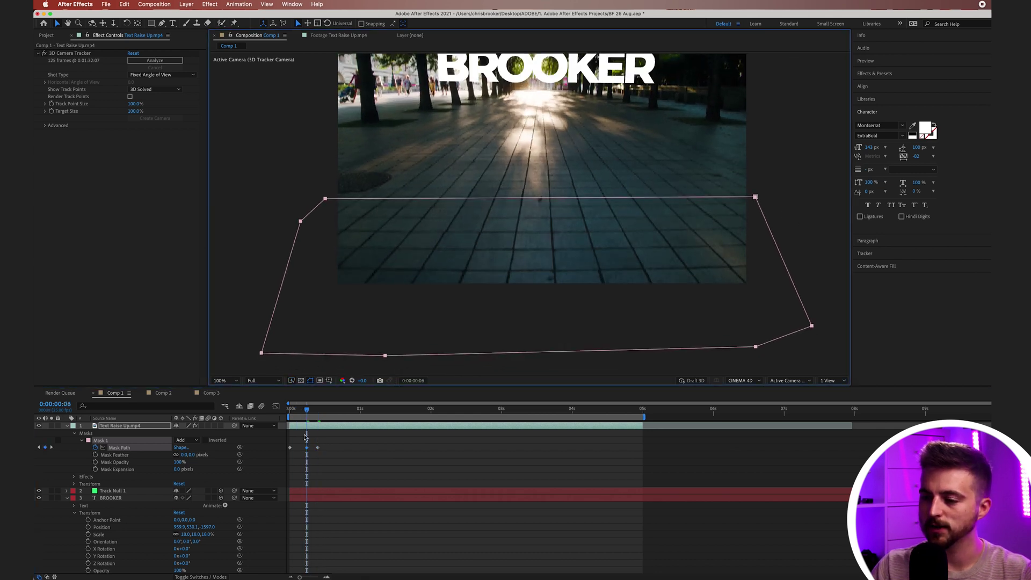
- Lower the mask at 0:00:00:16, 0:00:00:22, 0:00:01:03 and 0:00:01:09 until its upper edge is below the frame
drag(321, 412, 334, 411)
drag(757, 212, 763, 237)
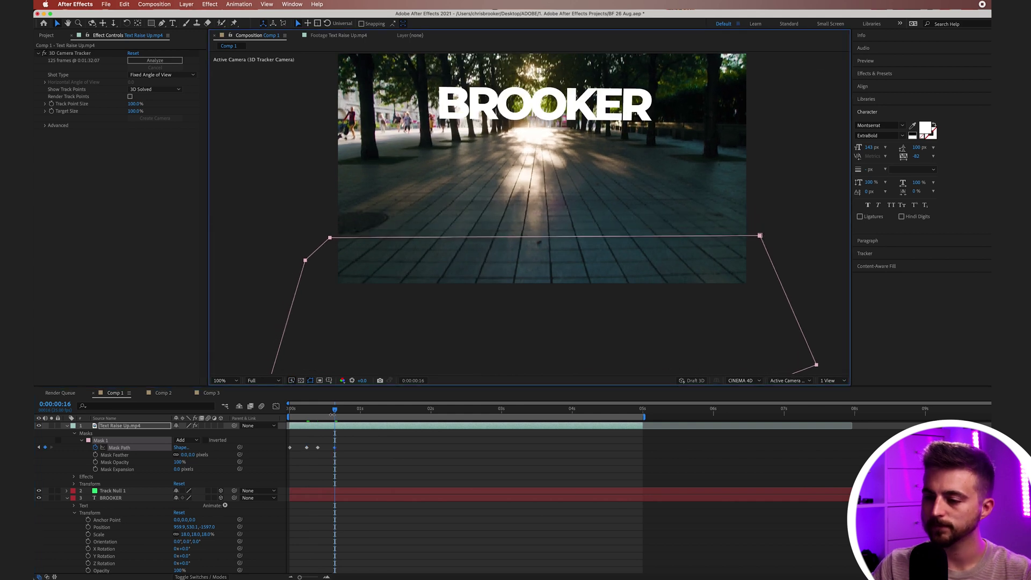
drag(333, 414, 352, 414)
drag(759, 235, 758, 260)
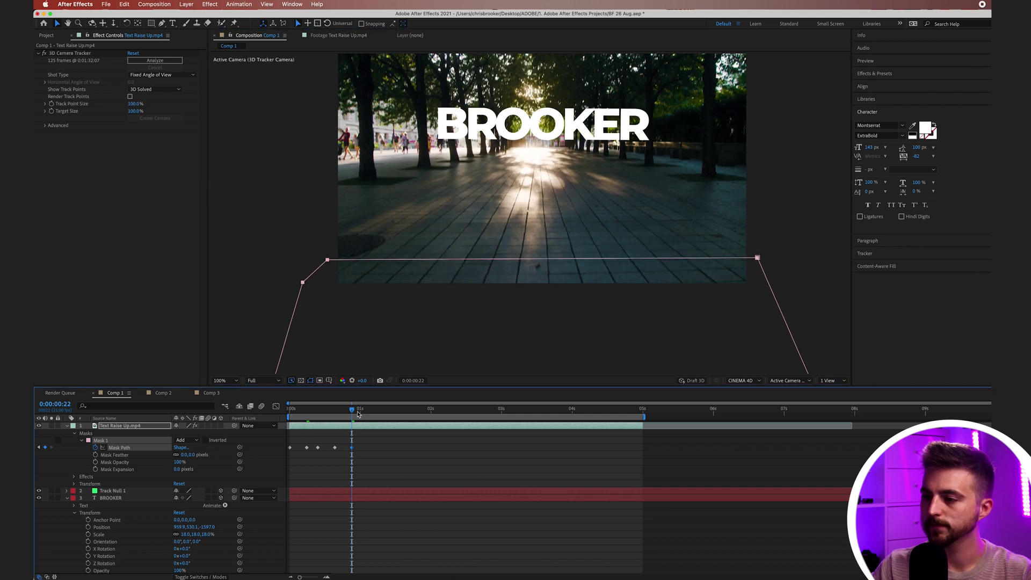
drag(358, 413, 369, 413)
drag(757, 258, 760, 279)
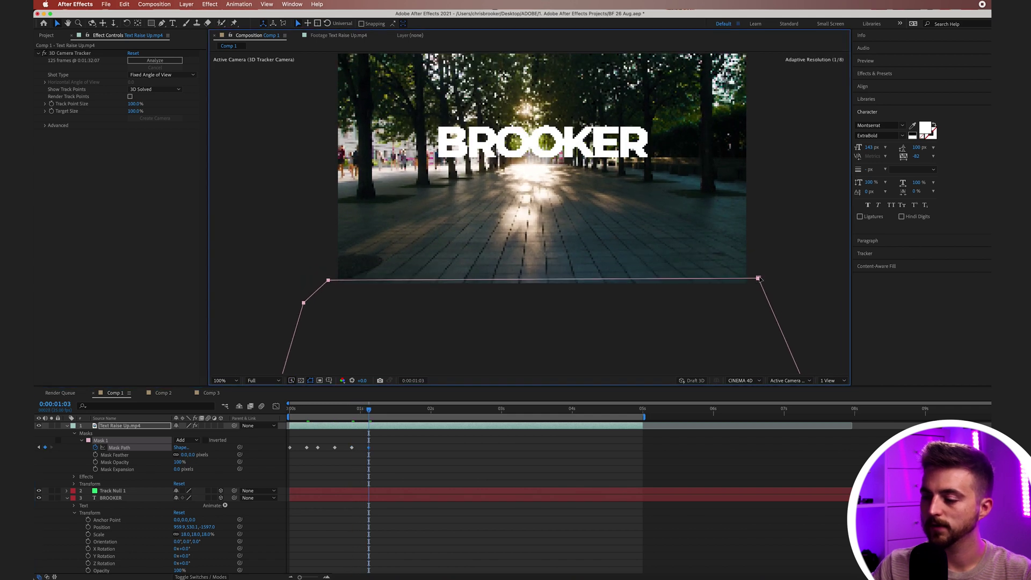
drag(369, 414, 385, 414)
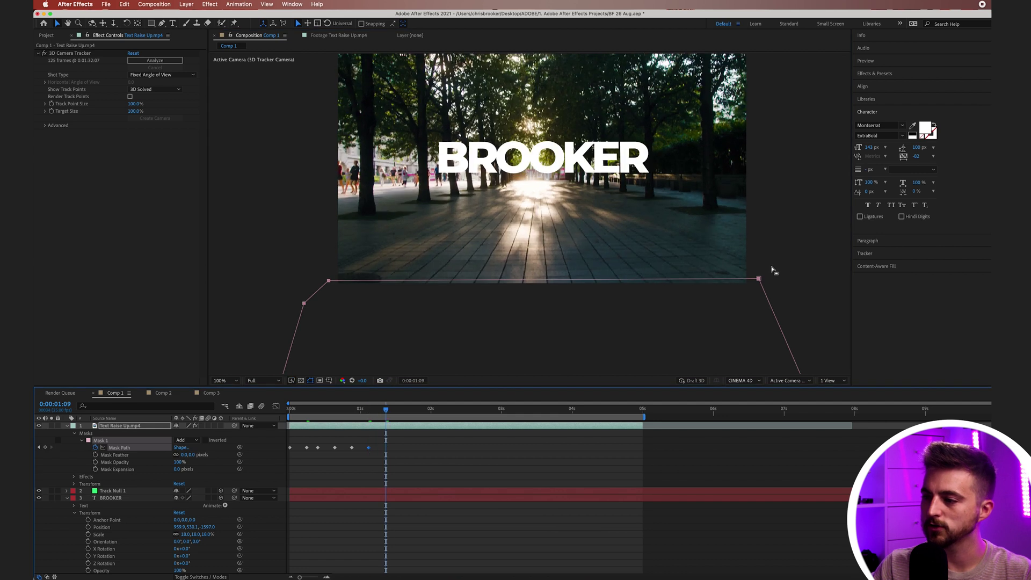
drag(759, 279, 757, 295)
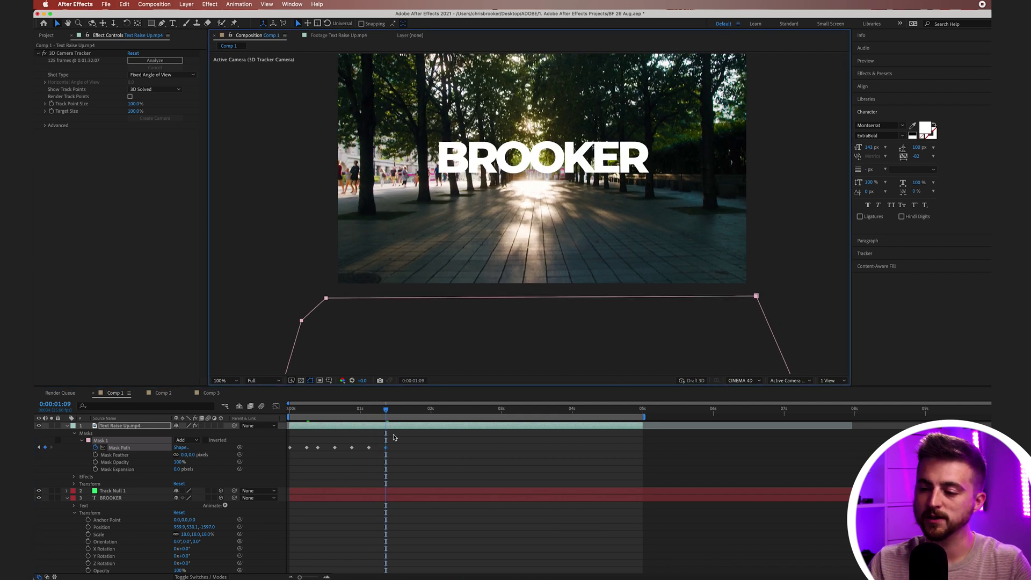
- Collapse the masked footage layer and start keyframing the BROOKER text's Position at 0:00:01:07
drag(385, 414, 278, 416)
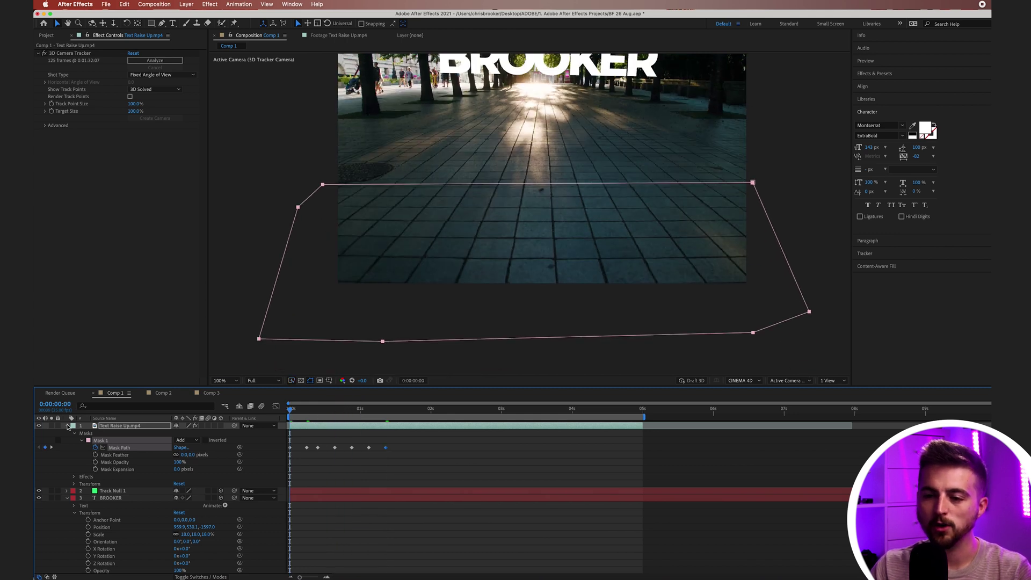
click(67, 425)
click(115, 441)
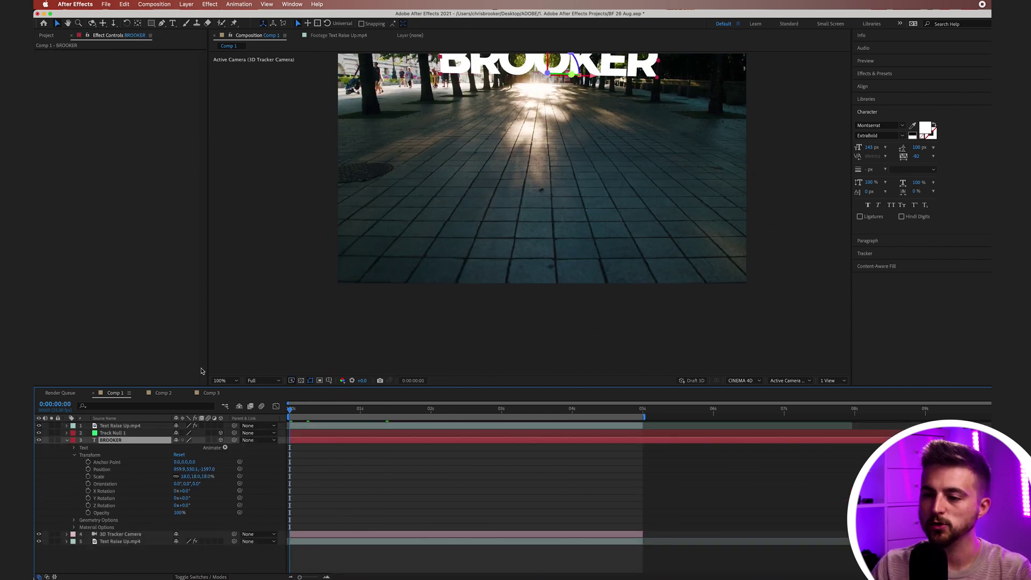
key(alt+slash)
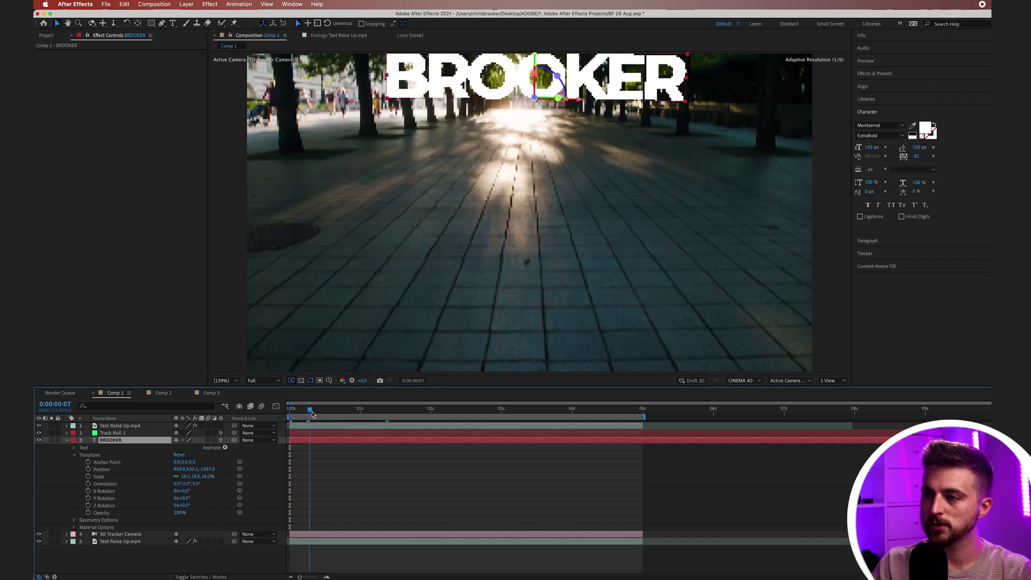
drag(312, 412, 382, 410)
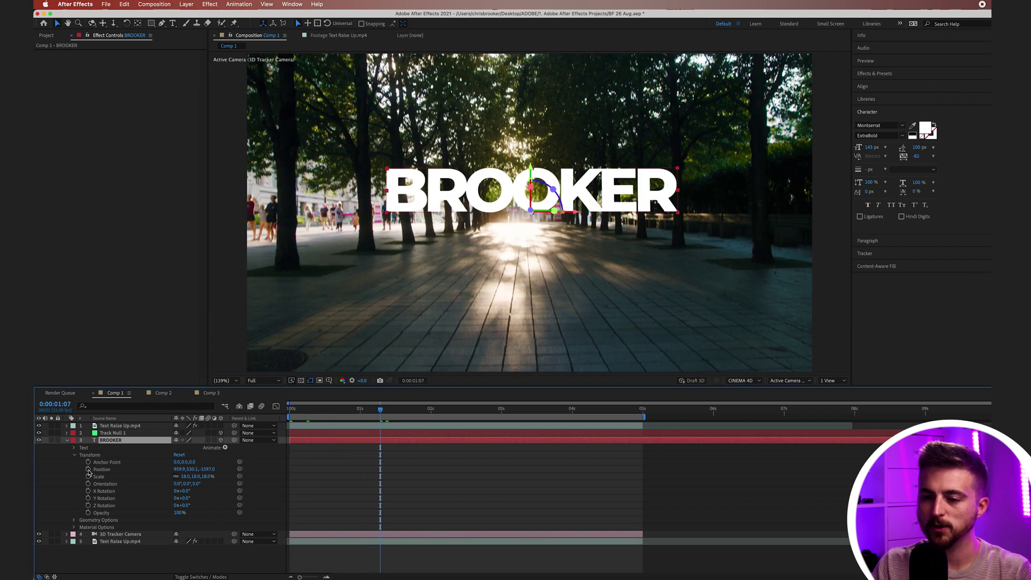
- At 0:00:00:01, sink the BROOKER text below the ground with a Y position of 622.1, and preview it
drag(357, 413, 291, 412)
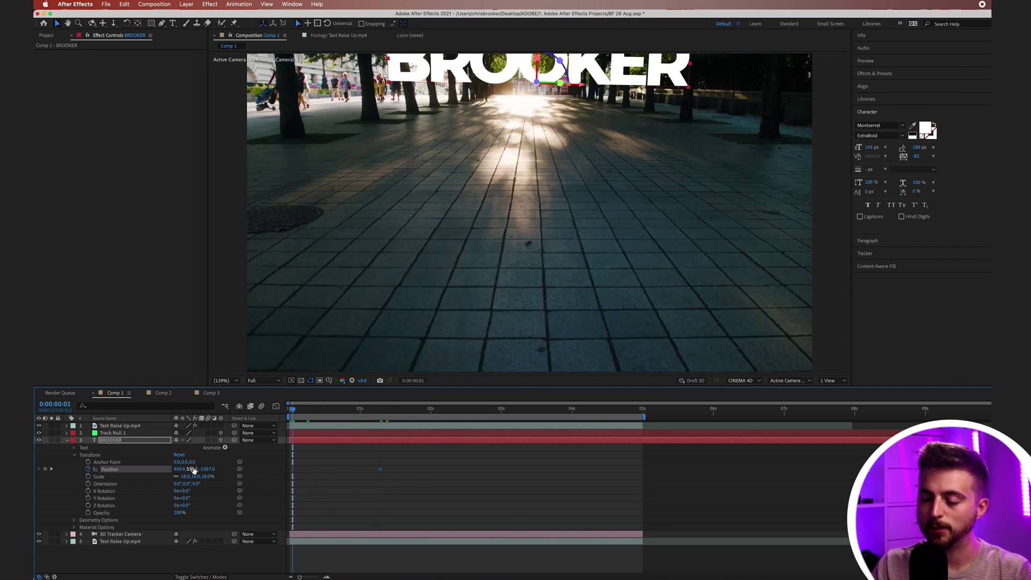
drag(193, 469, 236, 468)
key(space)
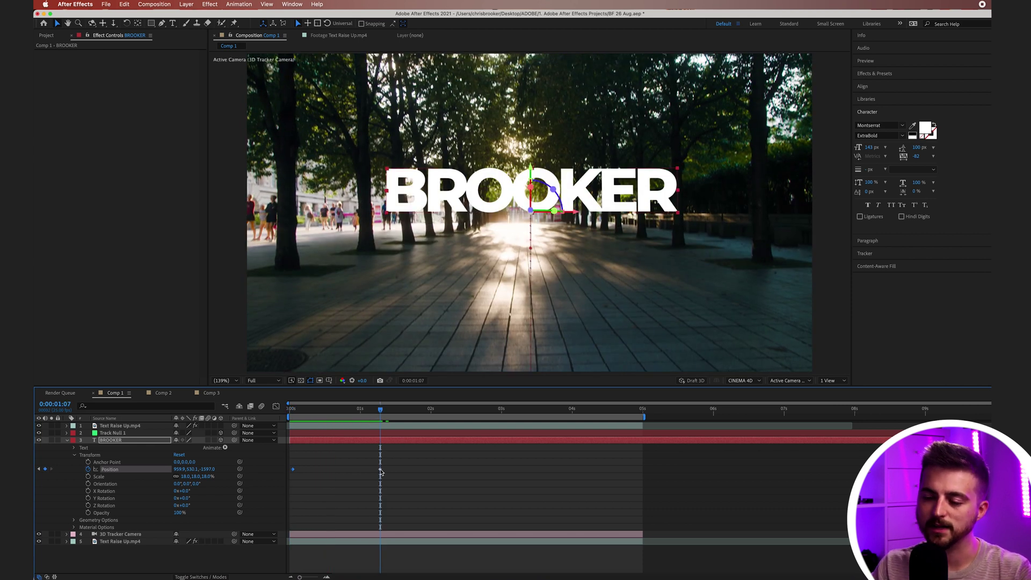
- Move the BROOKER text's end position keyframe to 0:00:02:04, raise the text slightly there and preview the animation
drag(387, 469, 439, 468)
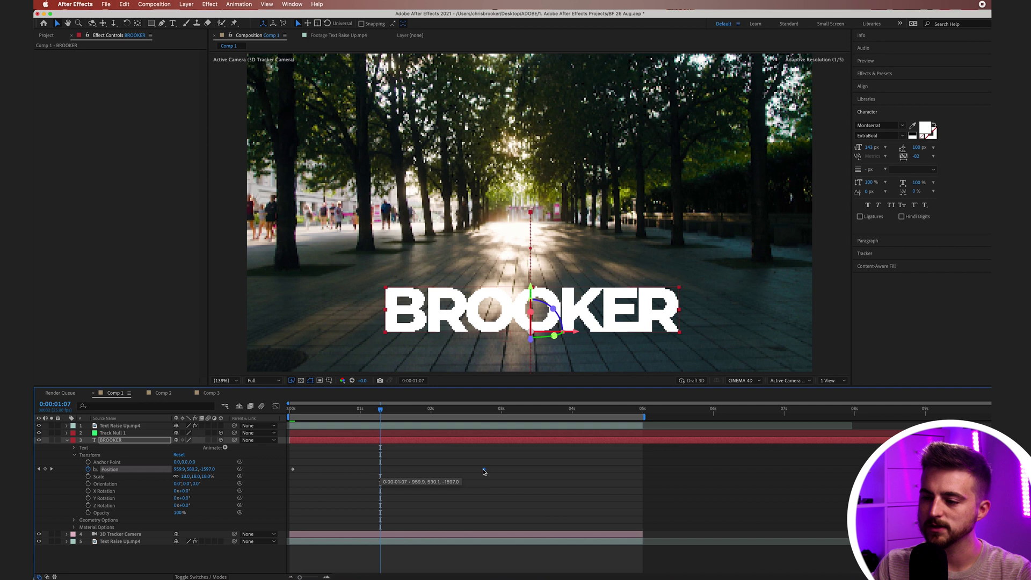
click(442, 414)
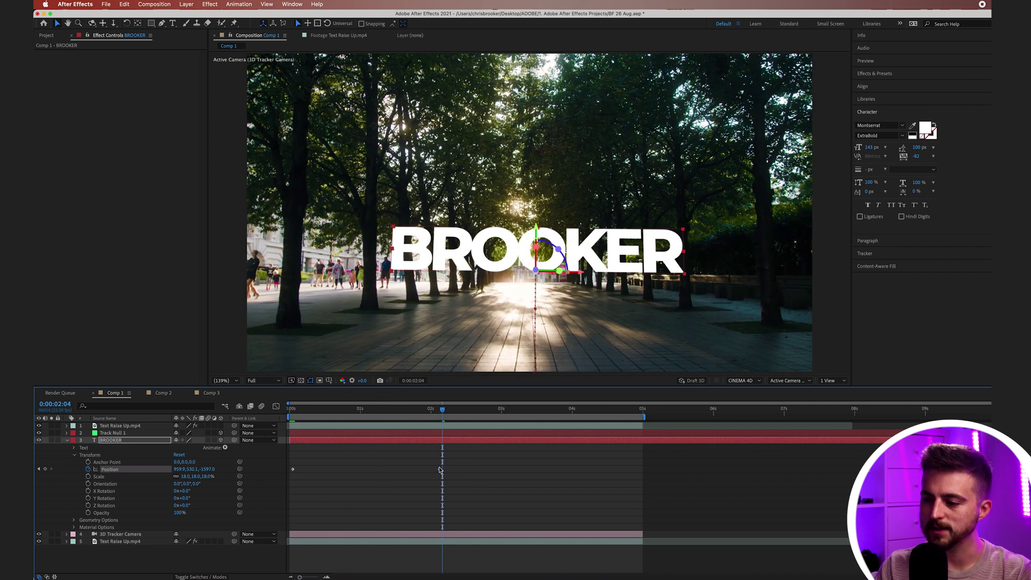
click(249, 467)
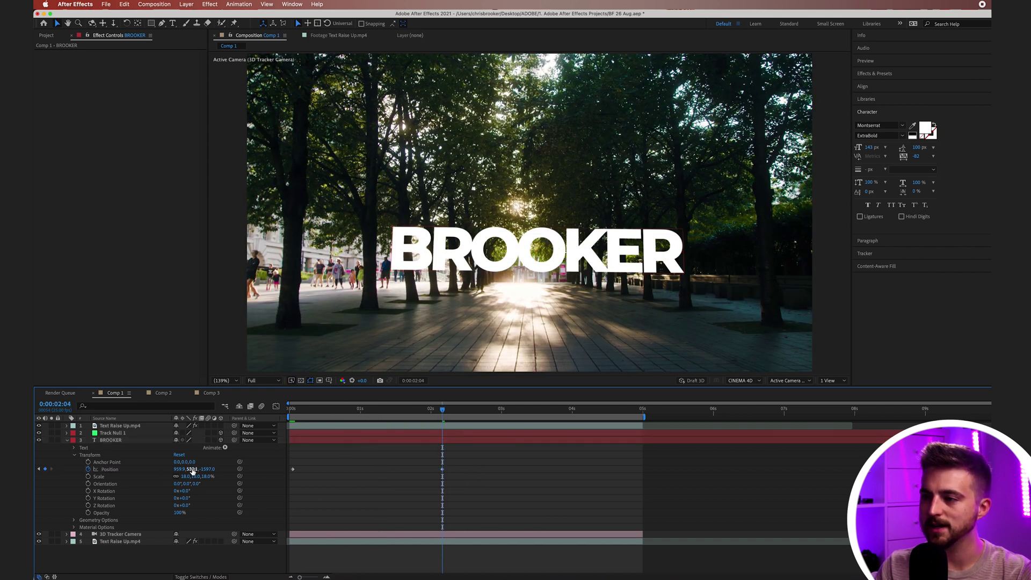
drag(193, 469, 183, 470)
key(space)
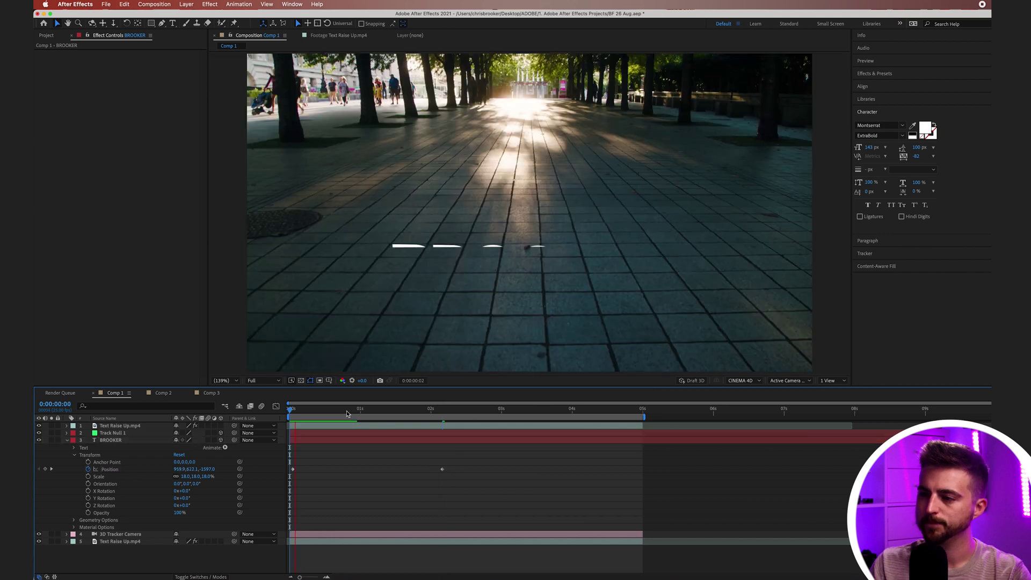
key(space)
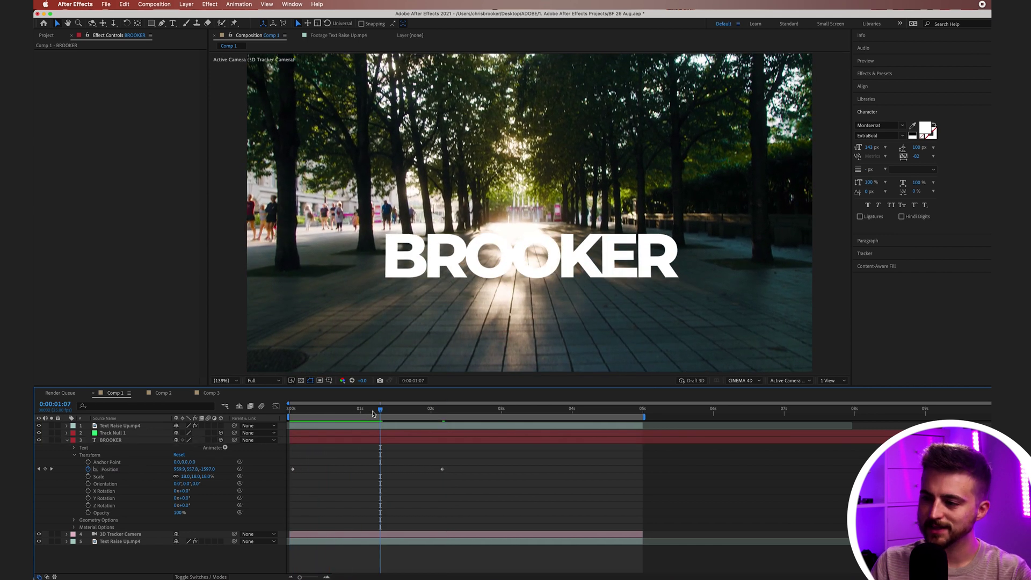
- Set the Mask Feather of Mask 1 on the top footage copy to 25 pixels and preview from the first frame
drag(373, 414, 317, 416)
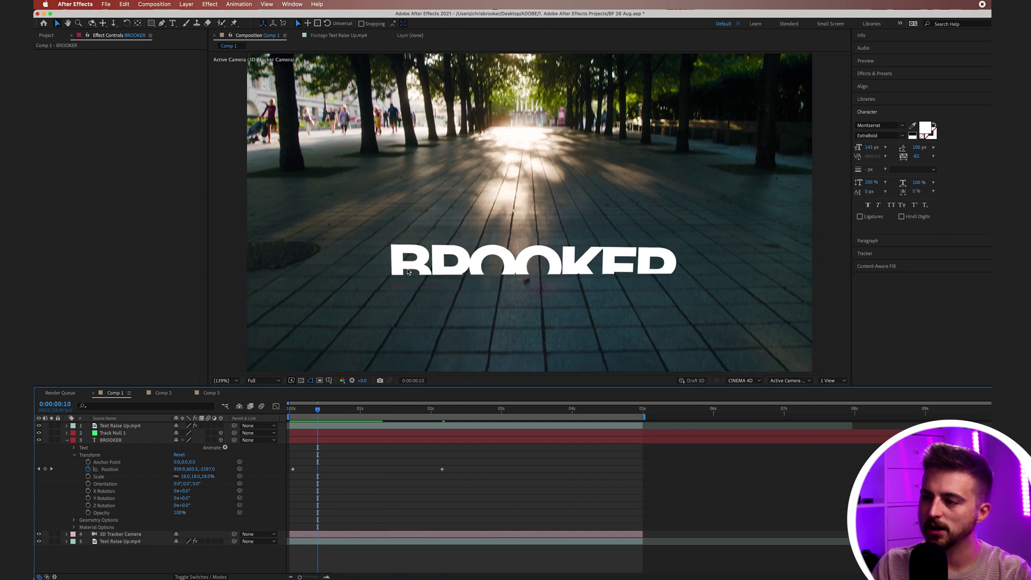
click(112, 426)
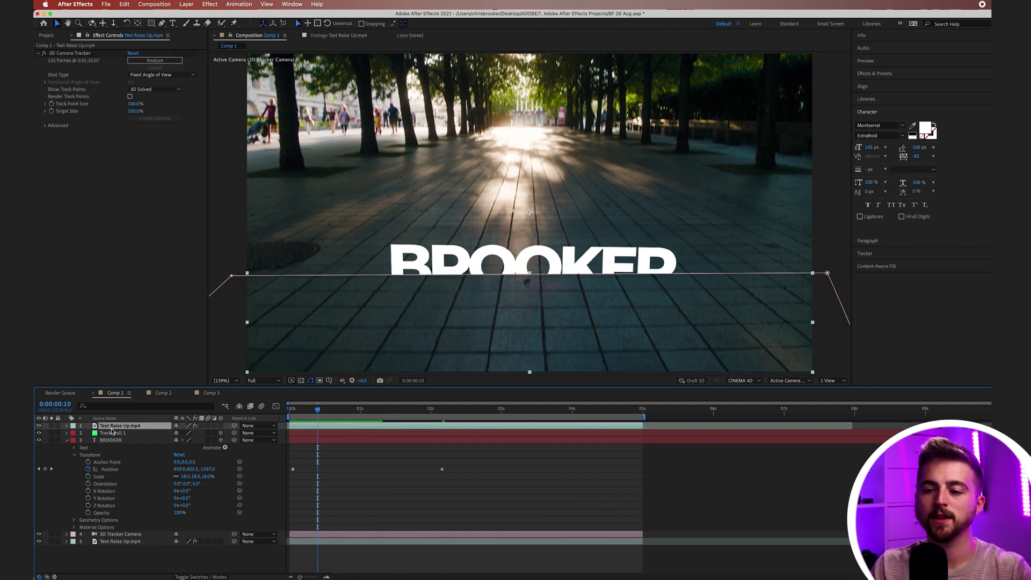
click(67, 425)
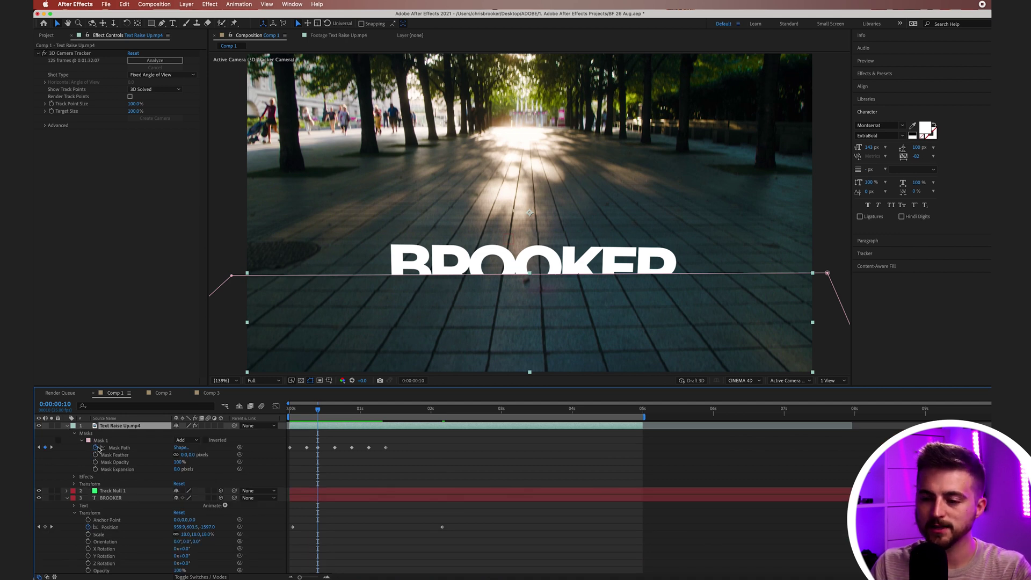
drag(191, 455, 194, 455)
click(398, 459)
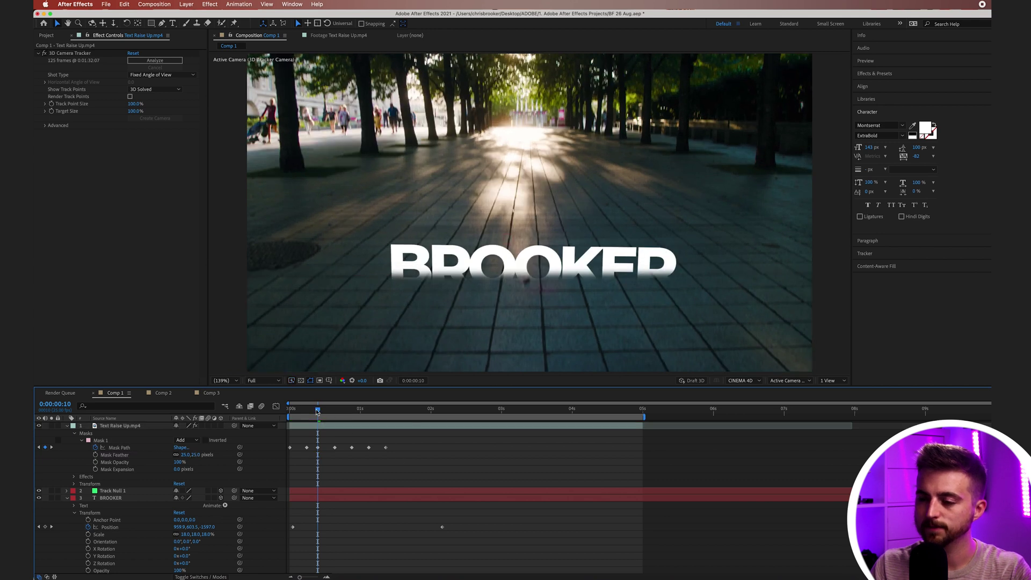
drag(316, 412, 291, 412)
key(space)
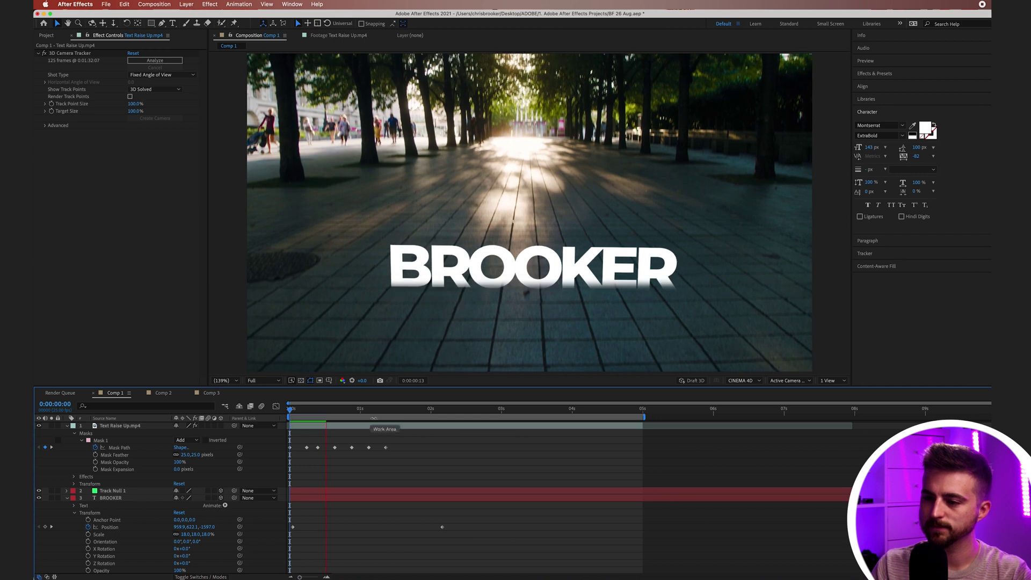
key(space)
drag(330, 412, 272, 416)
key(space)
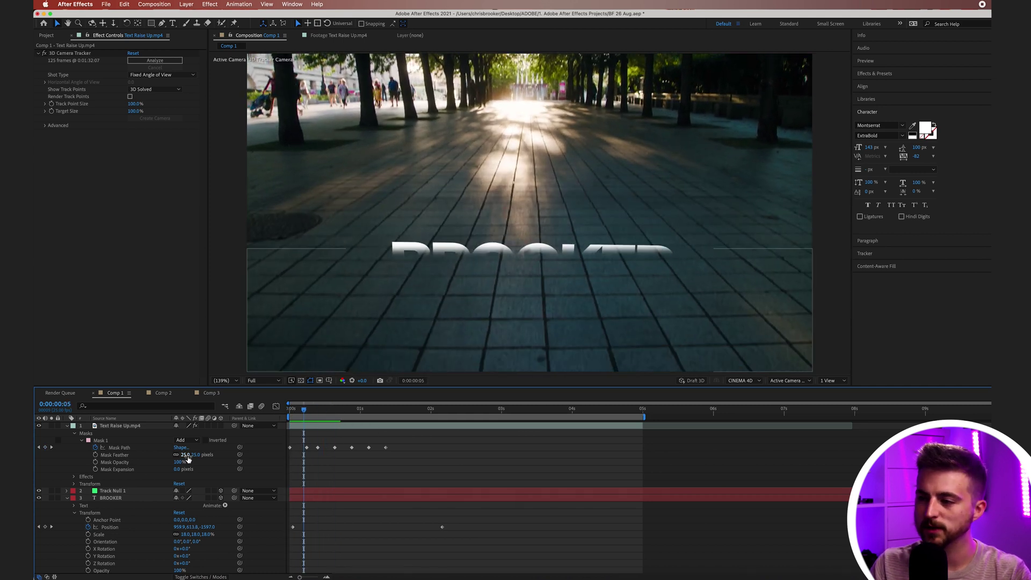
- Reduce the Mask Feather to 10 pixels and check the text's lower edge between 0:00:00:05 and 0:00:00:13
drag(188, 459, 182, 459)
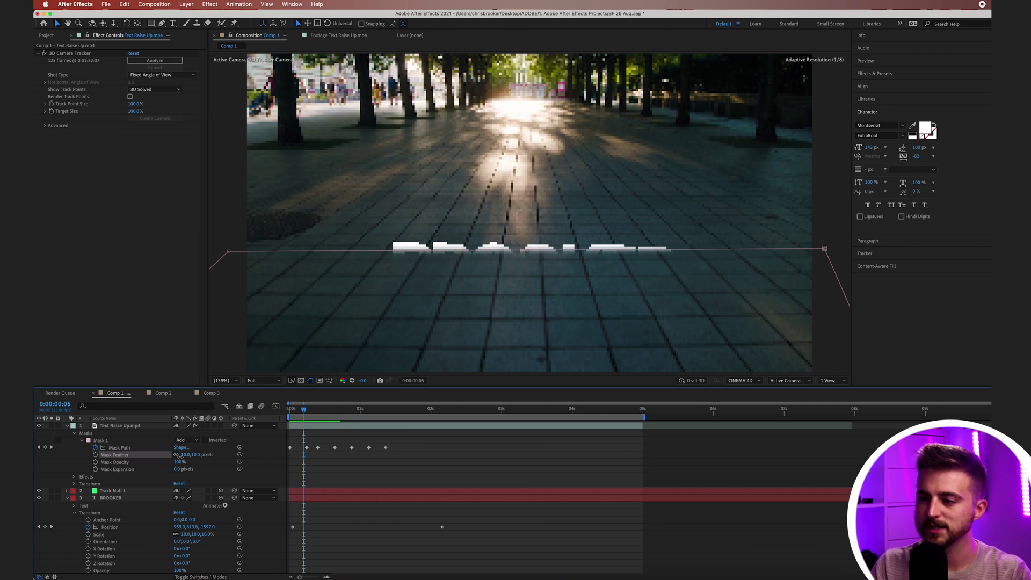
click(640, 465)
key(space)
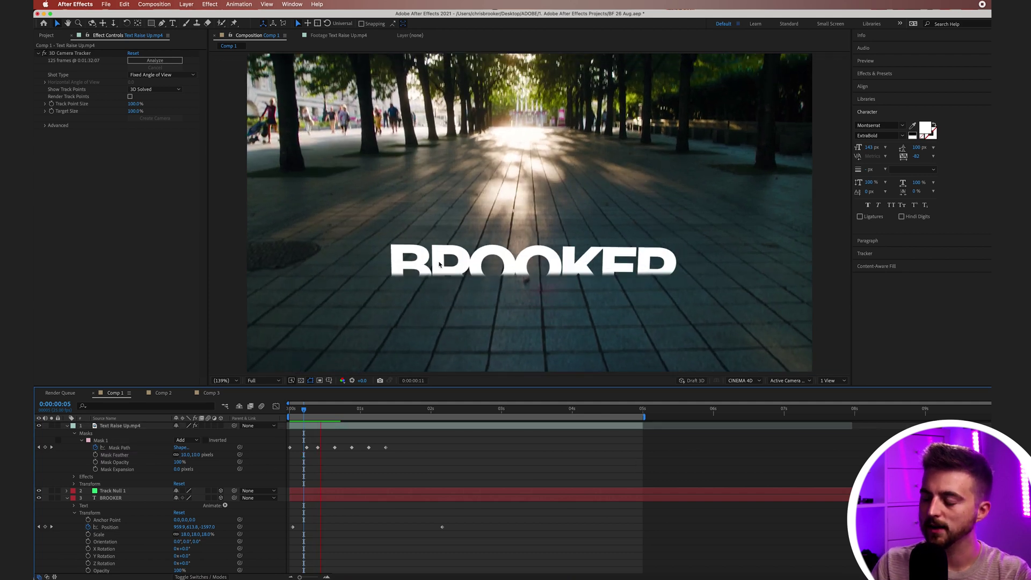
click(309, 411)
drag(309, 412, 325, 411)
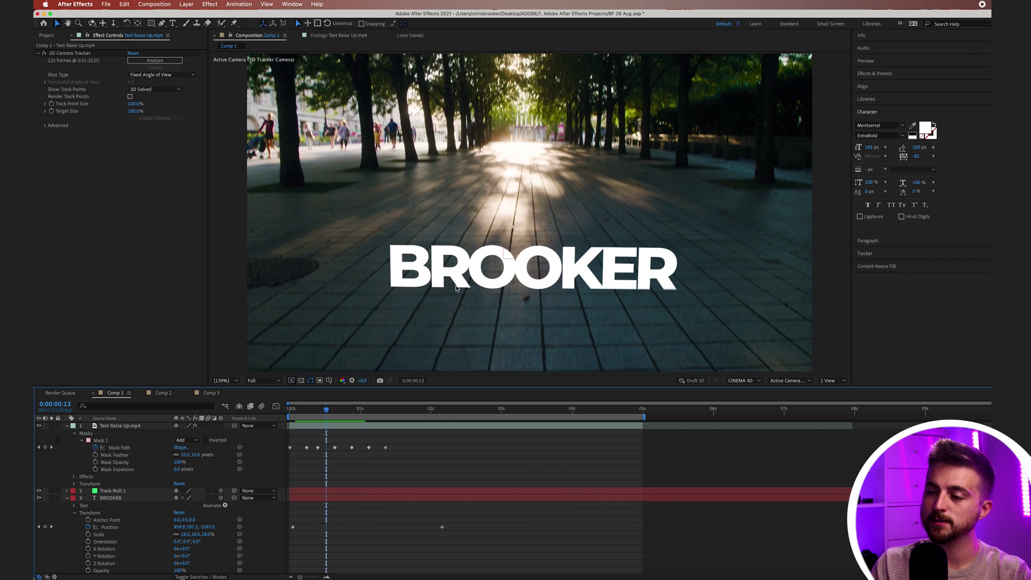
click(320, 407)
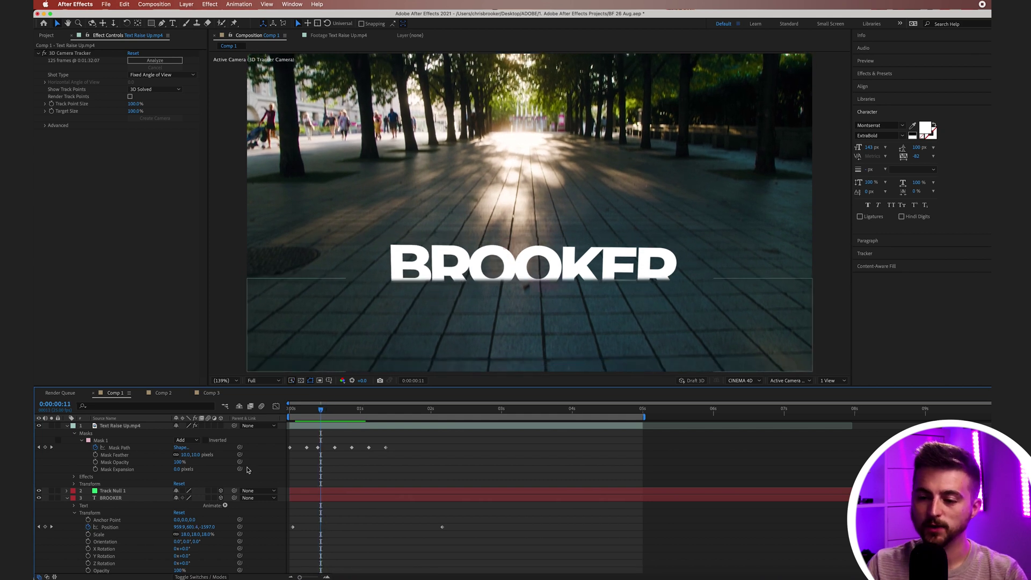
- Set the BROOKER text's Extrusion Depth to 49 and preview how the extruded letters look through the animation
scroll(246, 469, down, 3)
click(111, 469)
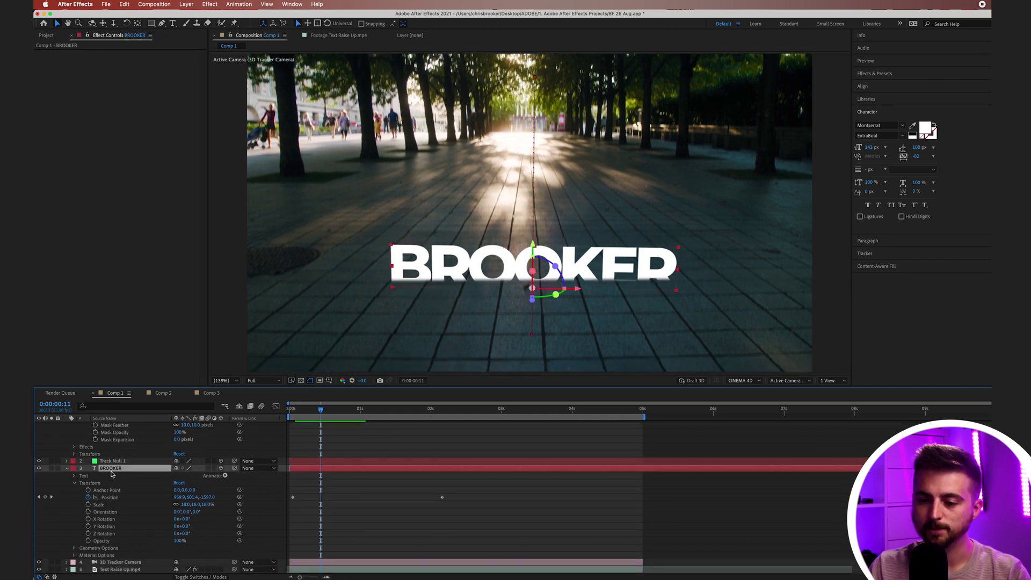
click(74, 548)
scroll(77, 547, down, 3)
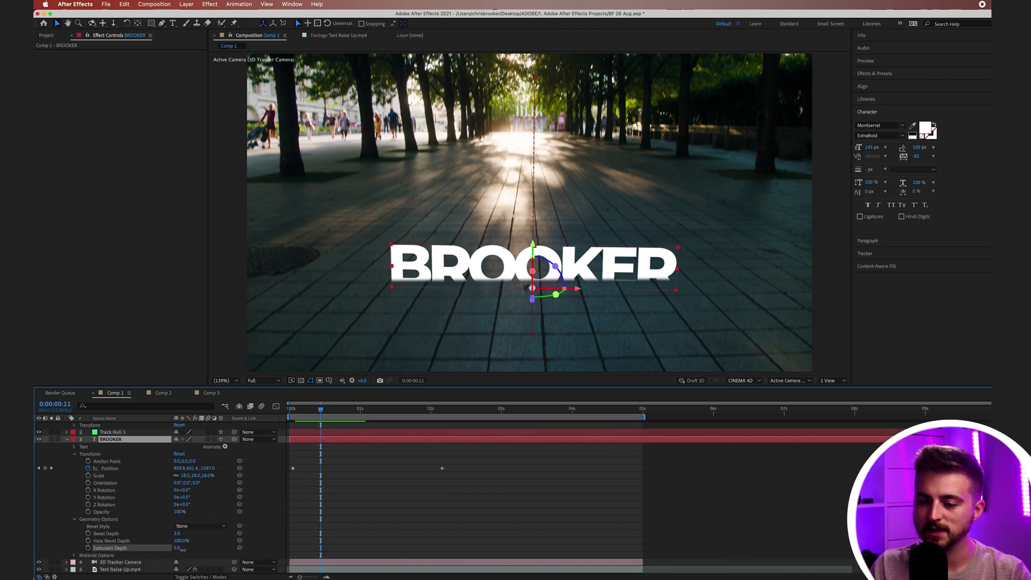
drag(189, 549, 204, 550)
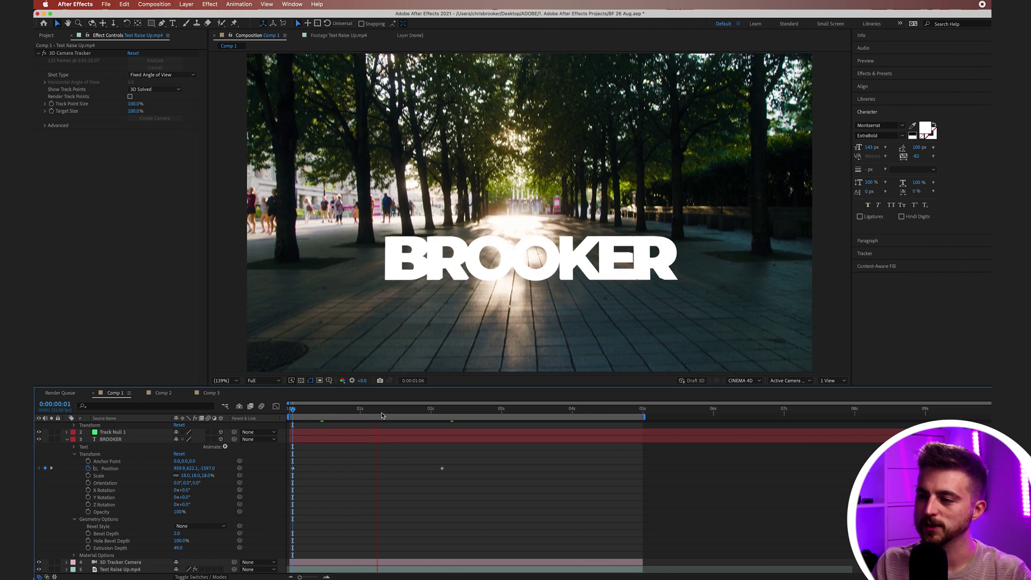
drag(408, 413, 471, 414)
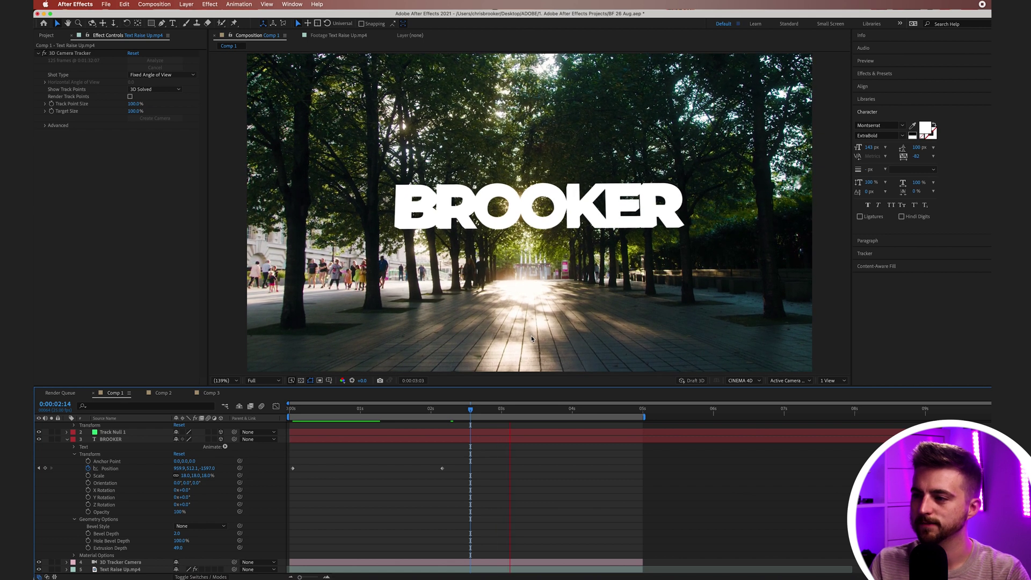
click(405, 185)
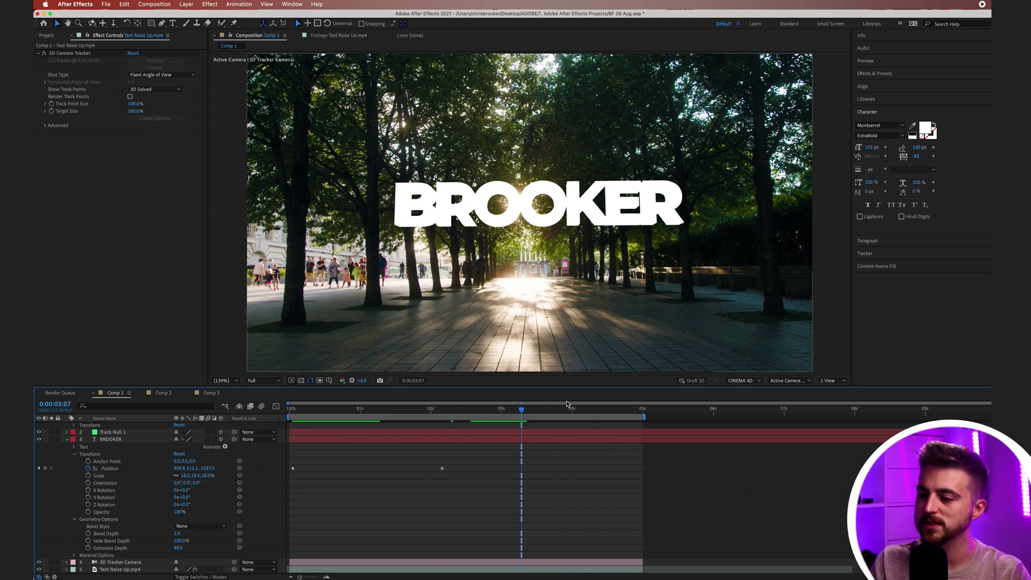
- Add a new light layer of type Ambient to the composition
scroll(240, 451, up, 3)
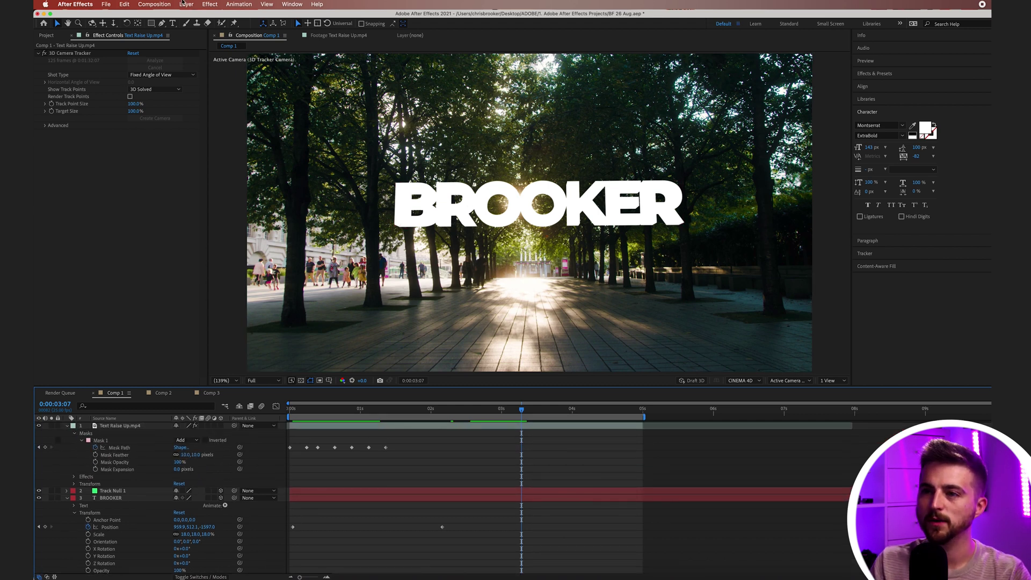
click(186, 4)
mouse_move(193, 15)
click(290, 34)
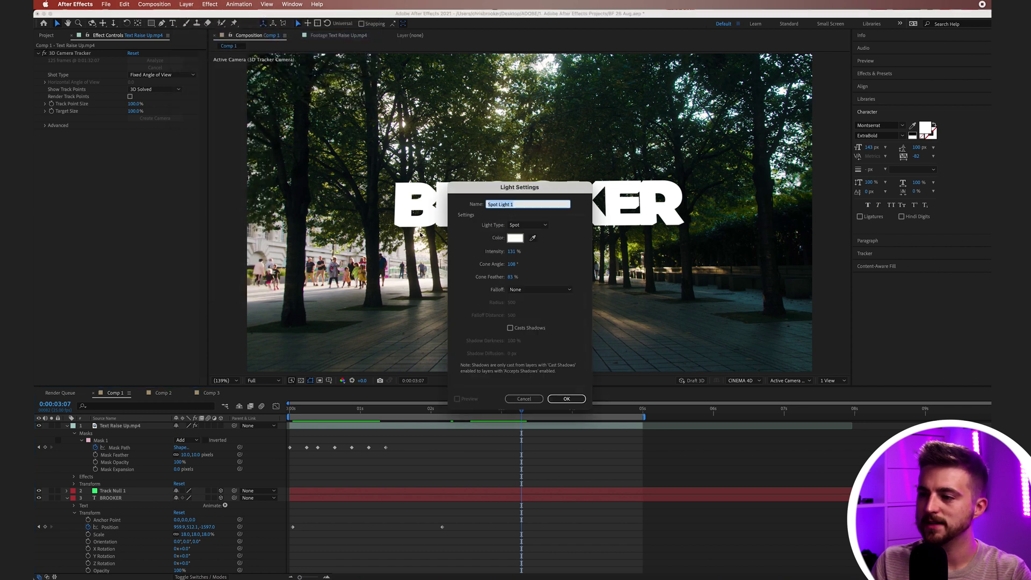
click(520, 226)
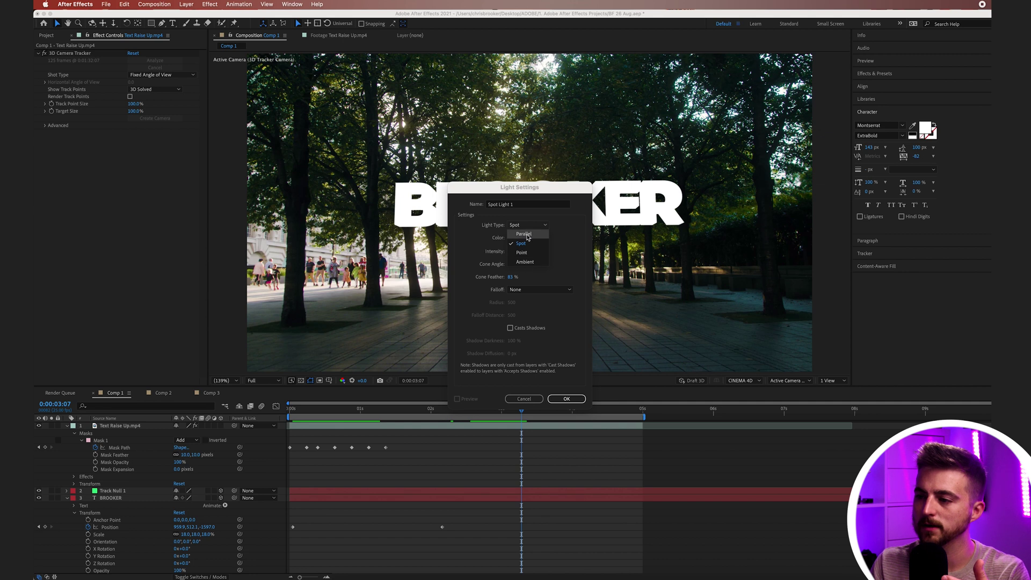
click(525, 263)
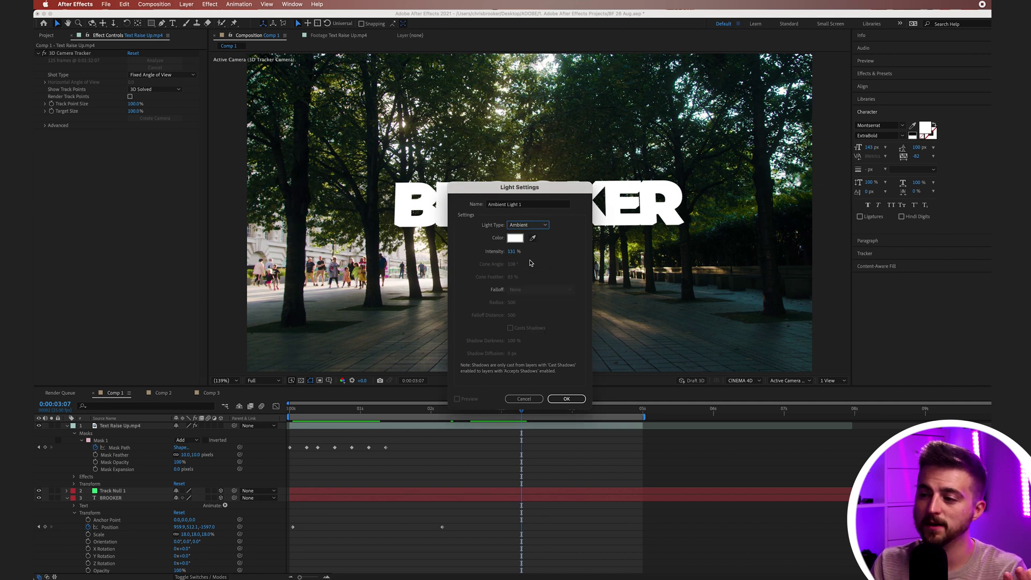
click(567, 399)
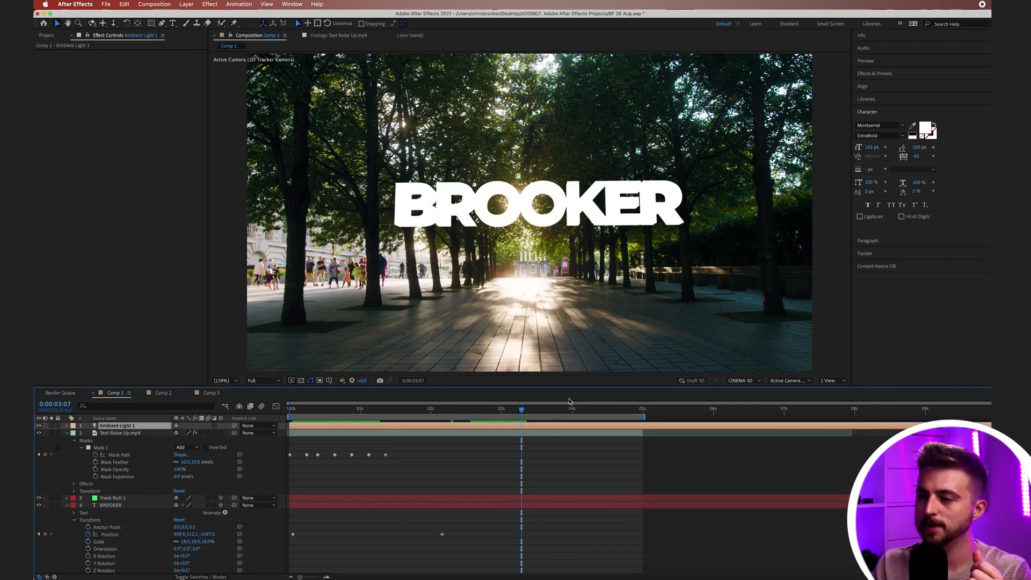
- Set the ambient light's Intensity to 103%
click(67, 425)
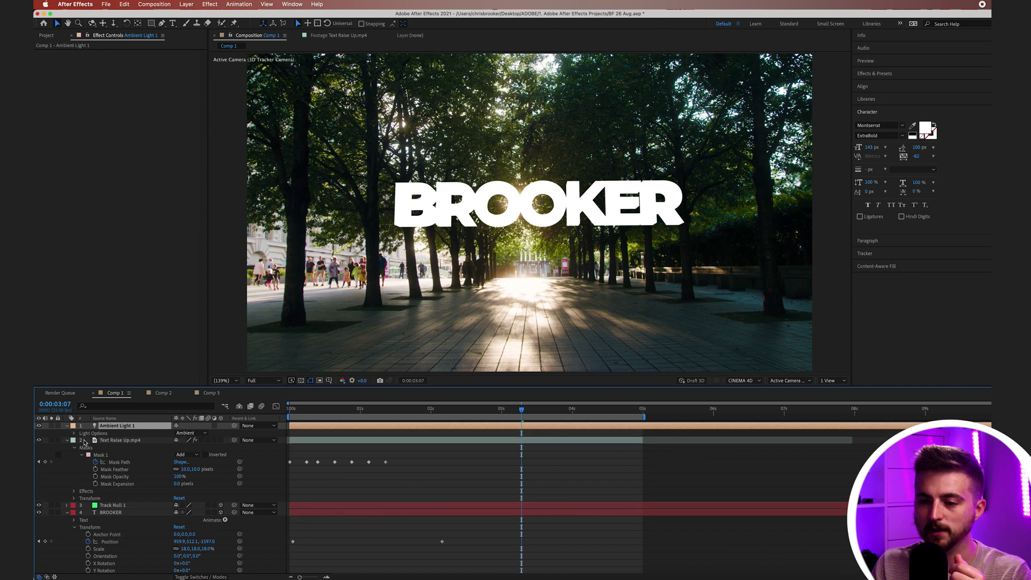
click(74, 434)
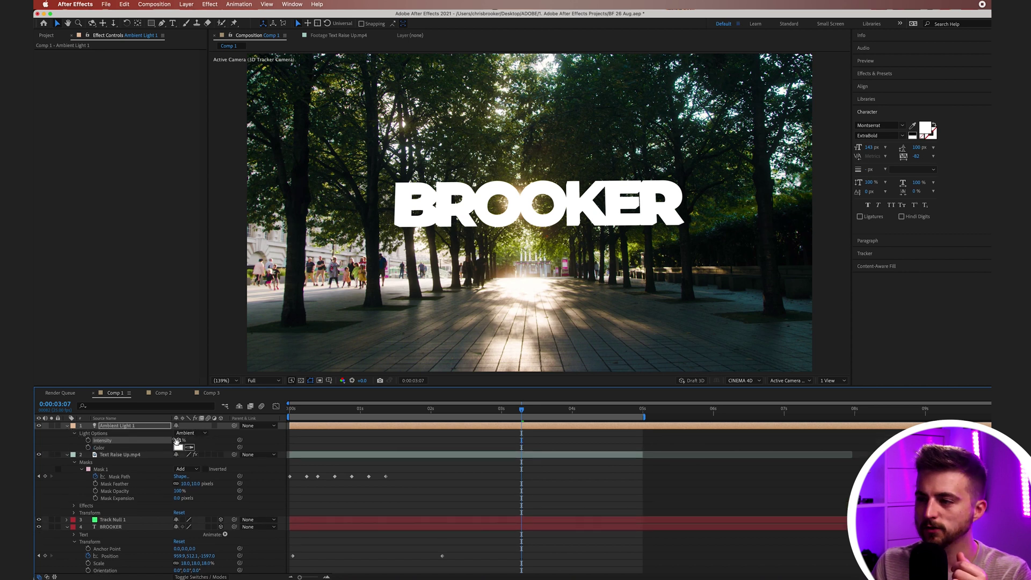
drag(176, 439, 35, 446)
drag(98, 440, 168, 440)
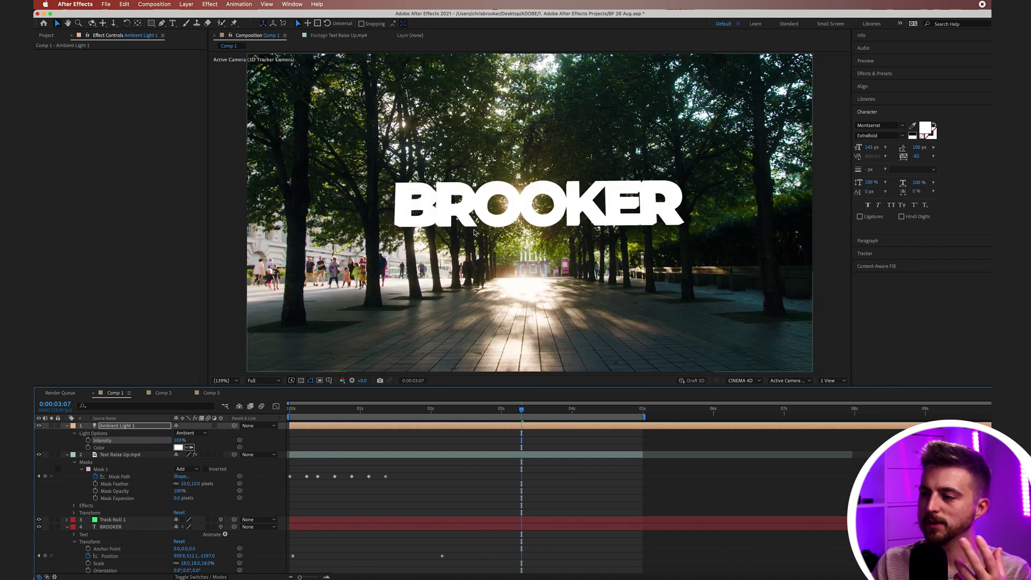
- Preview the lit text animation from the first frame and inspect the emerging text at 0:00:00:06
drag(415, 410, 264, 428)
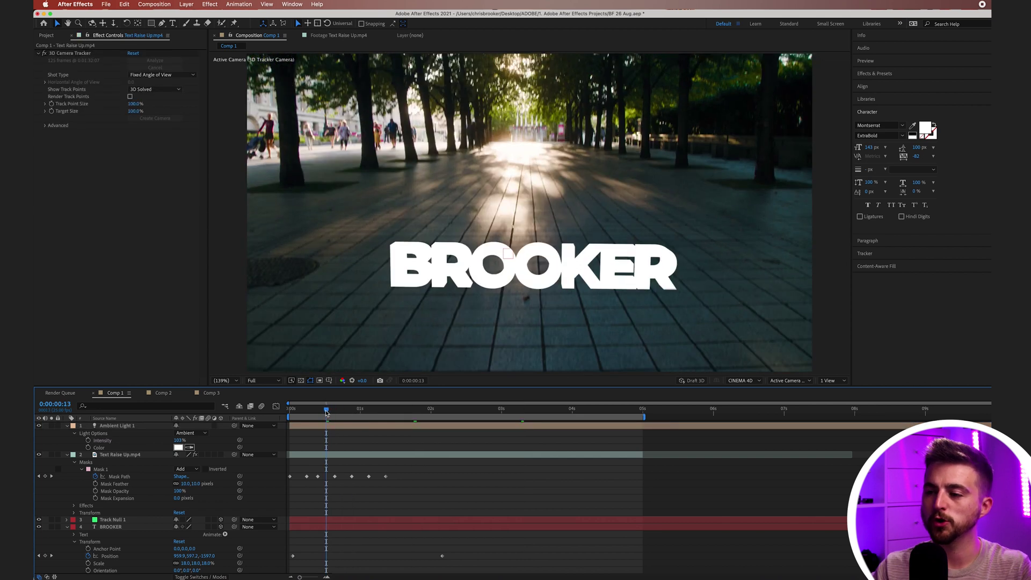
key(space)
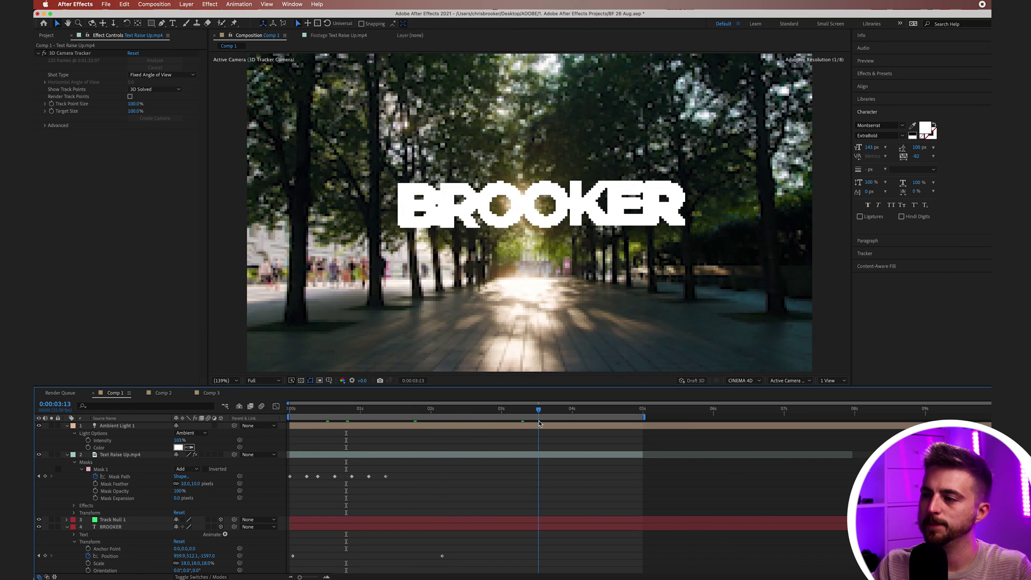
key(space)
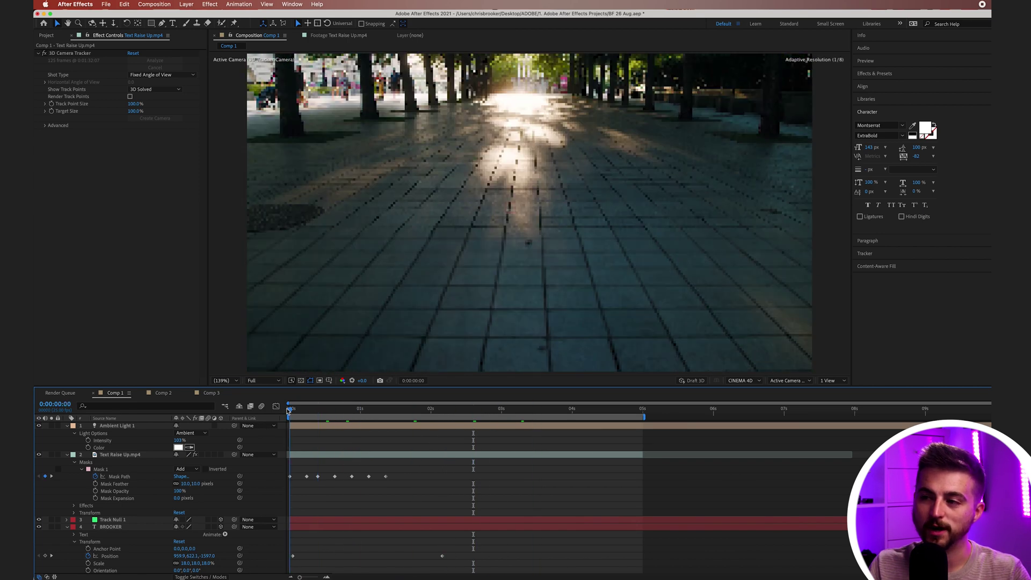
key(space)
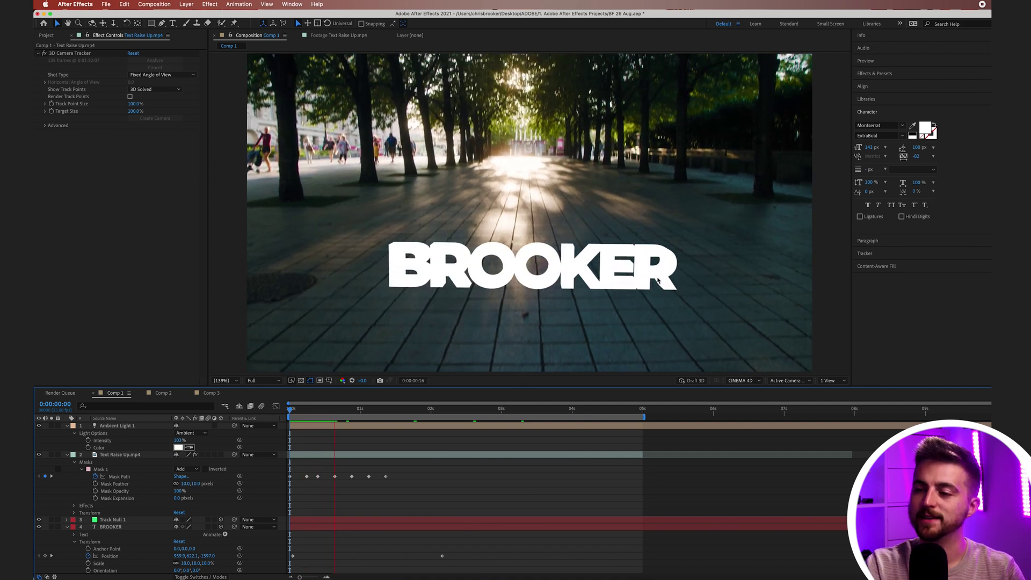
scroll(657, 280, down, 1)
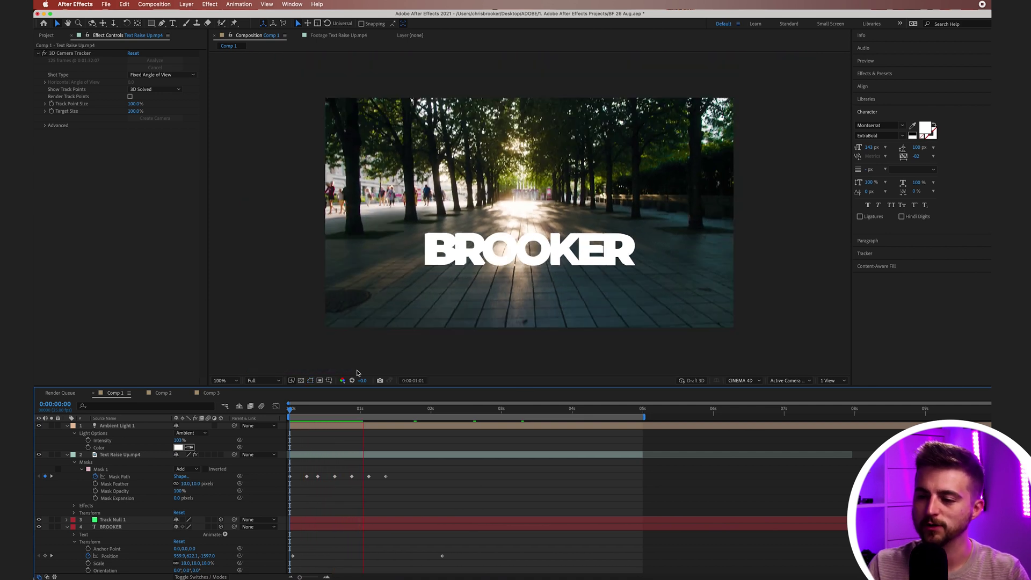
drag(365, 411, 306, 409)
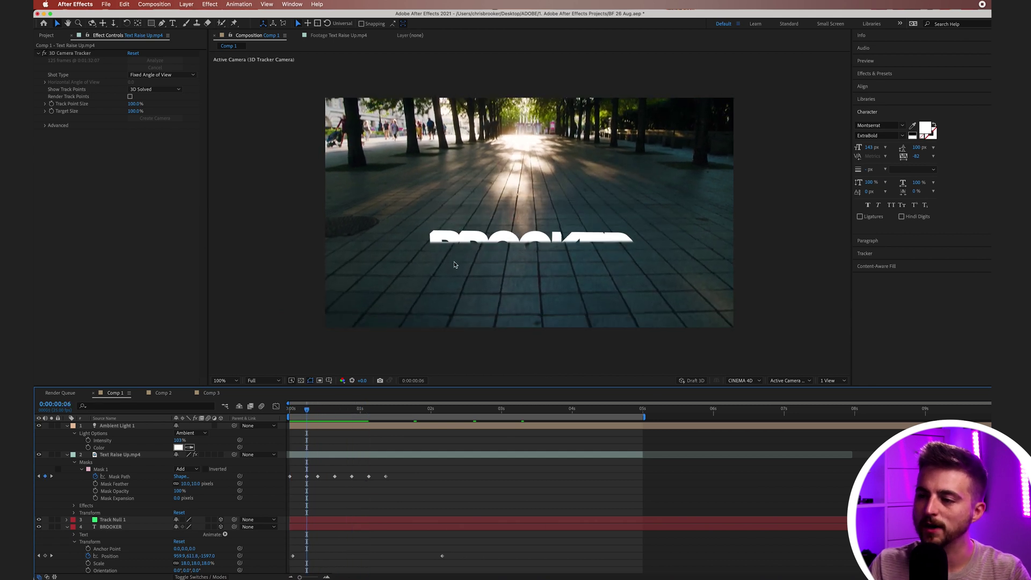